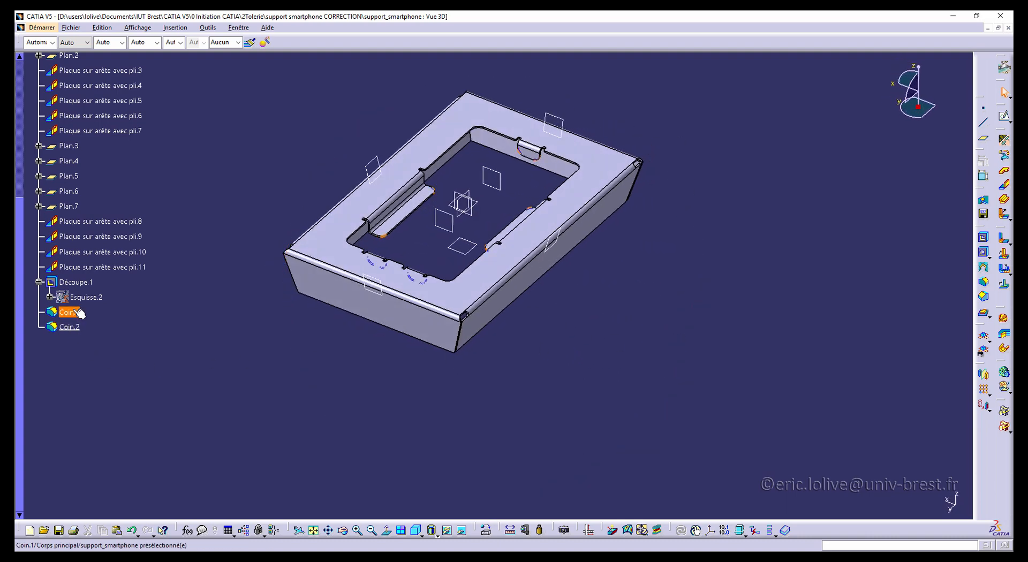
left_click(69, 326)
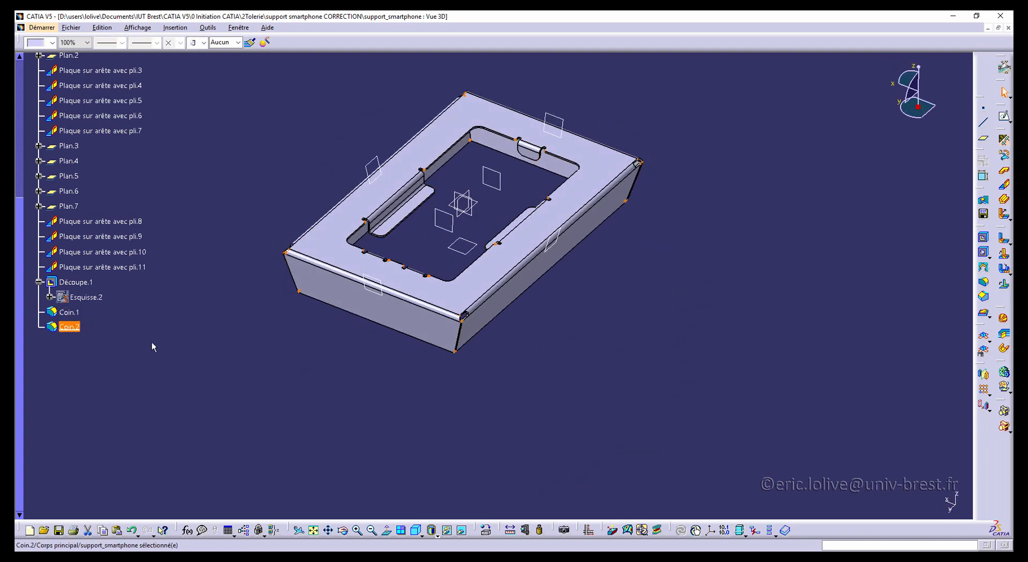
middle_click_drag(576, 376, 636, 290)
left_click(693, 292)
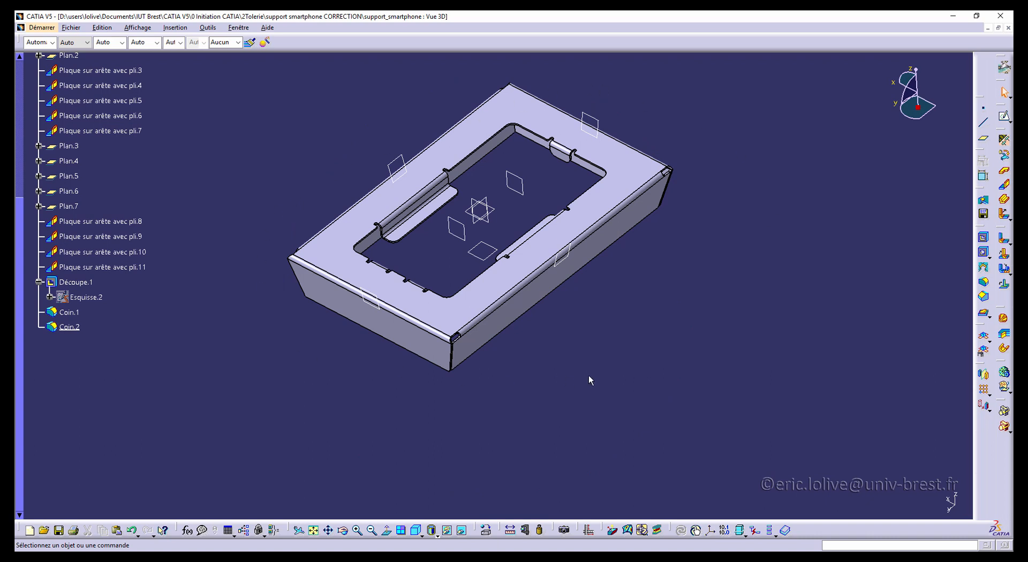
Step: Minimize CATIA V5 and launch VBend from the desktop
left_click(953, 18)
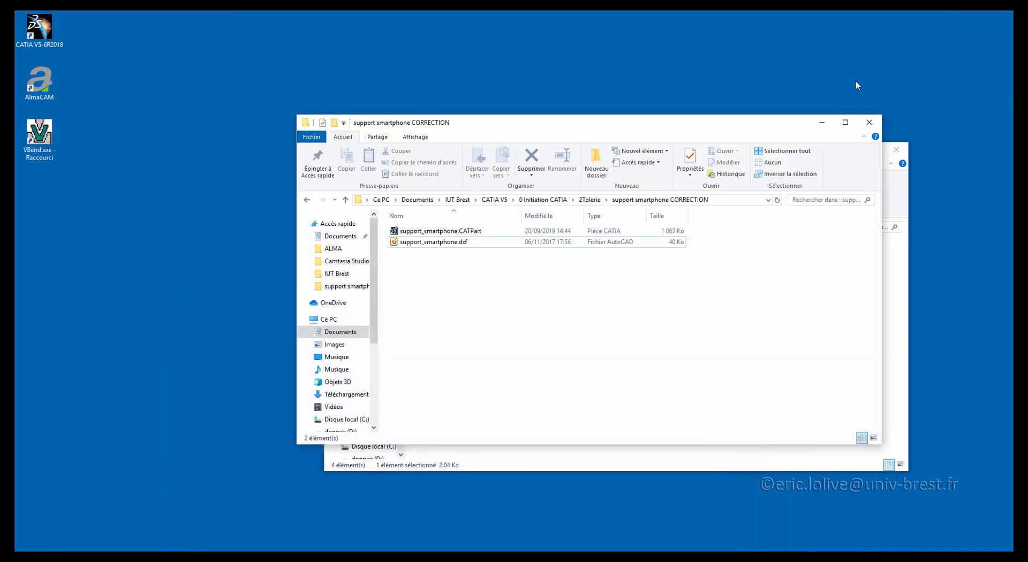
left_click(95, 165)
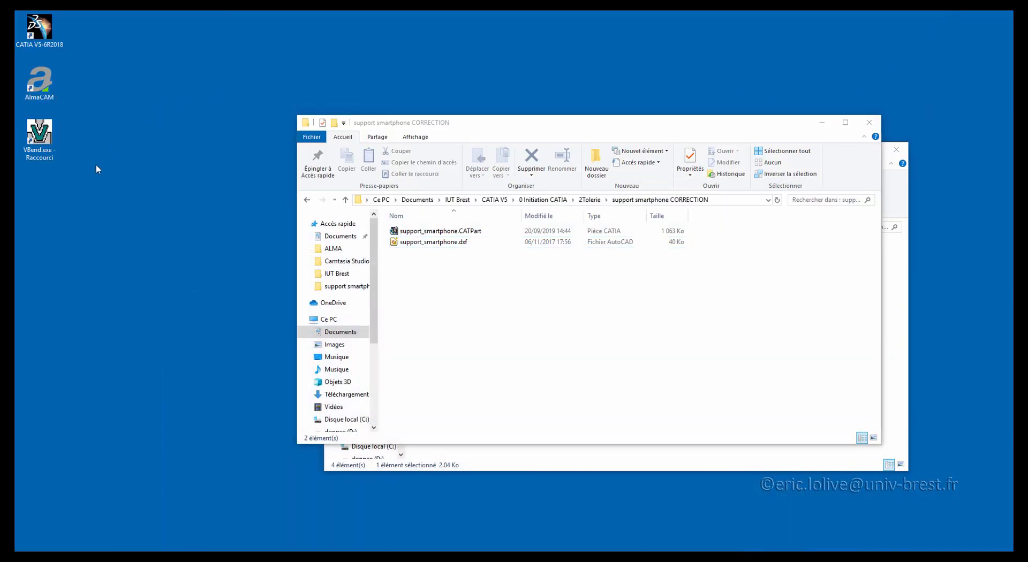
double_click(45, 142)
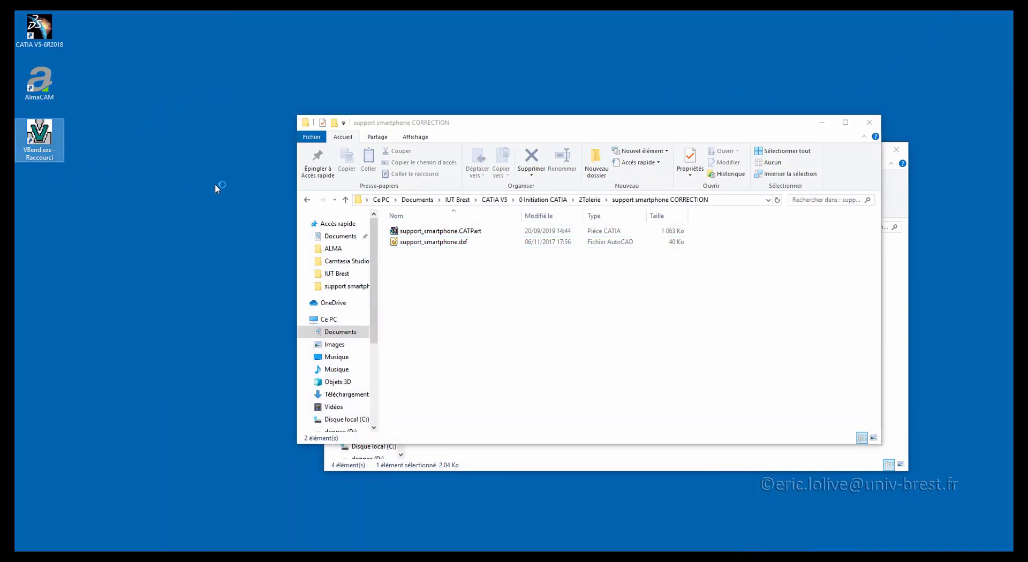
left_click(583, 326)
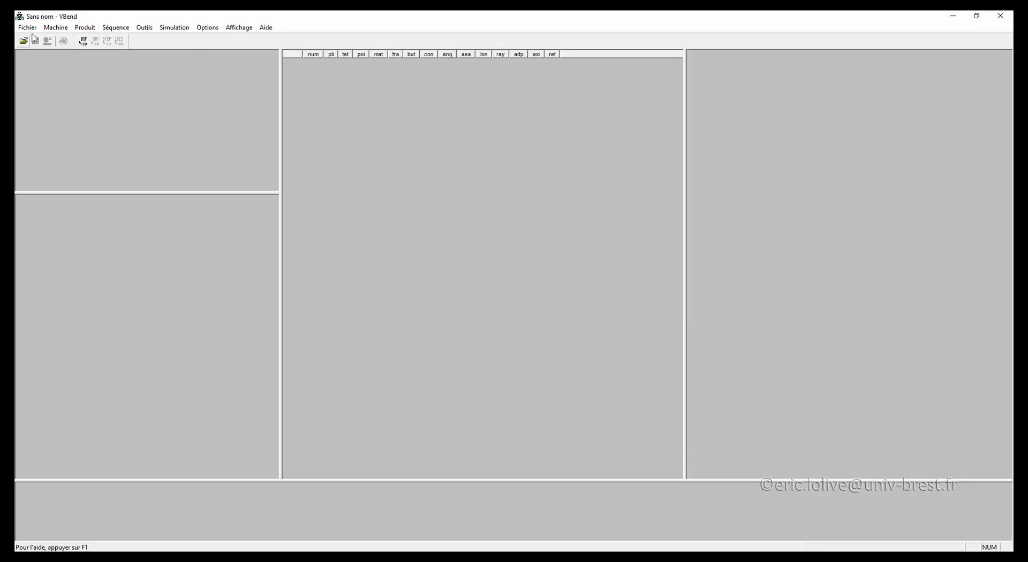
Step: Set VBend's default product directory to the support smartphone CORRECTION folder under CATIA V5, 0 Initiation CATIA, 2Tolerie
left_click(27, 27)
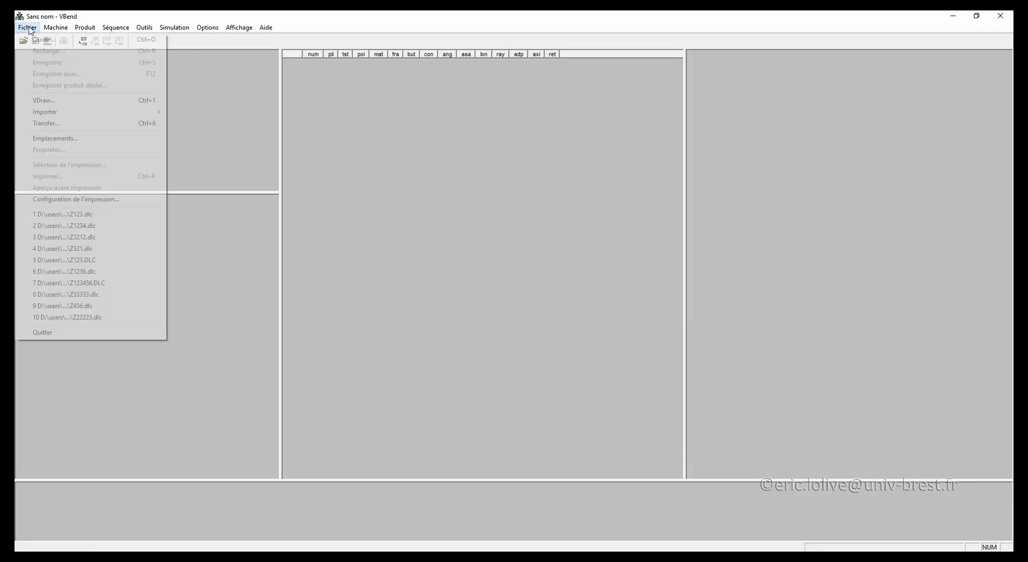
left_click(72, 141)
left_click(637, 265)
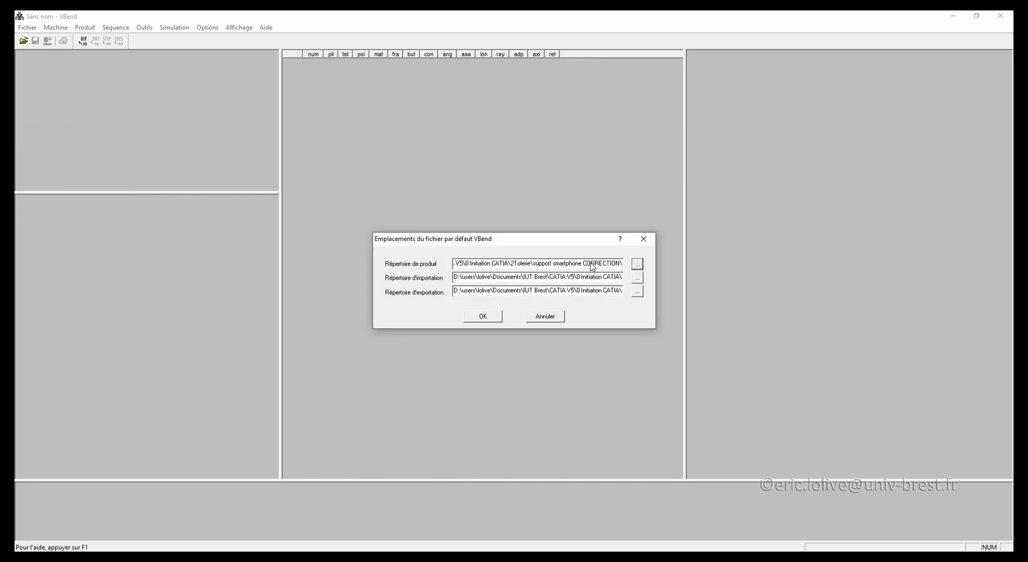
double_click(529, 290)
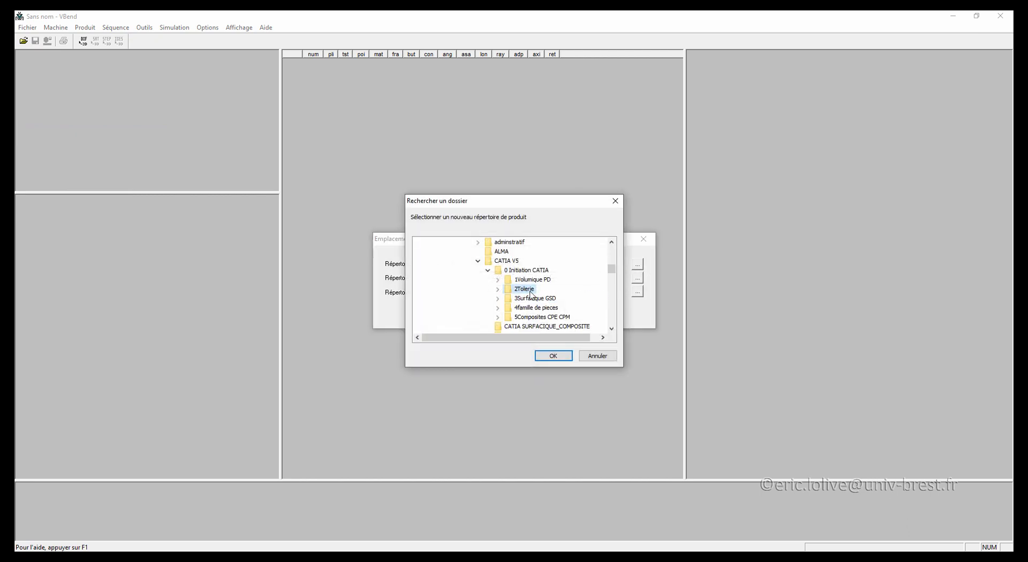
left_click(498, 289)
left_click(551, 299)
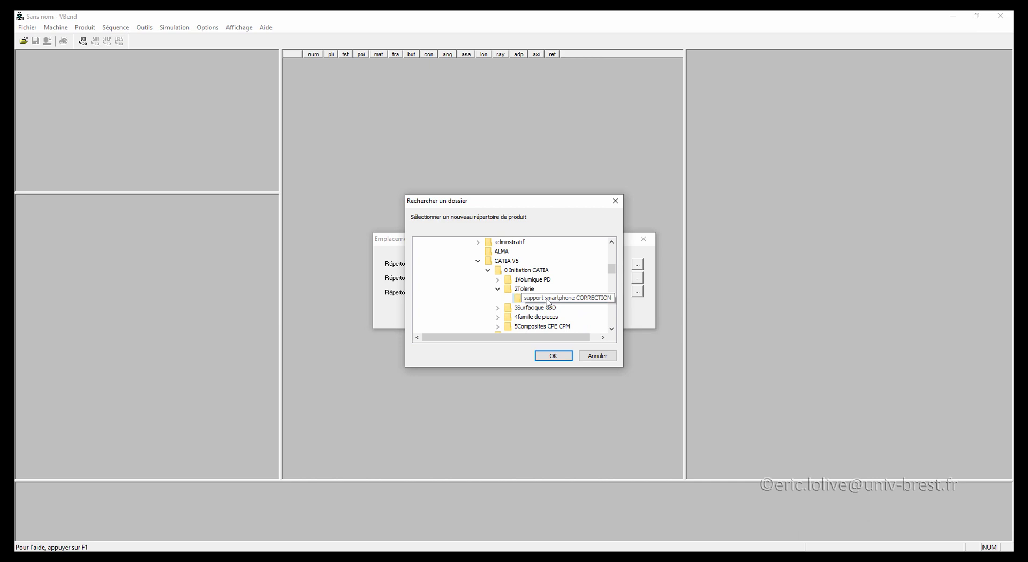
left_click(556, 355)
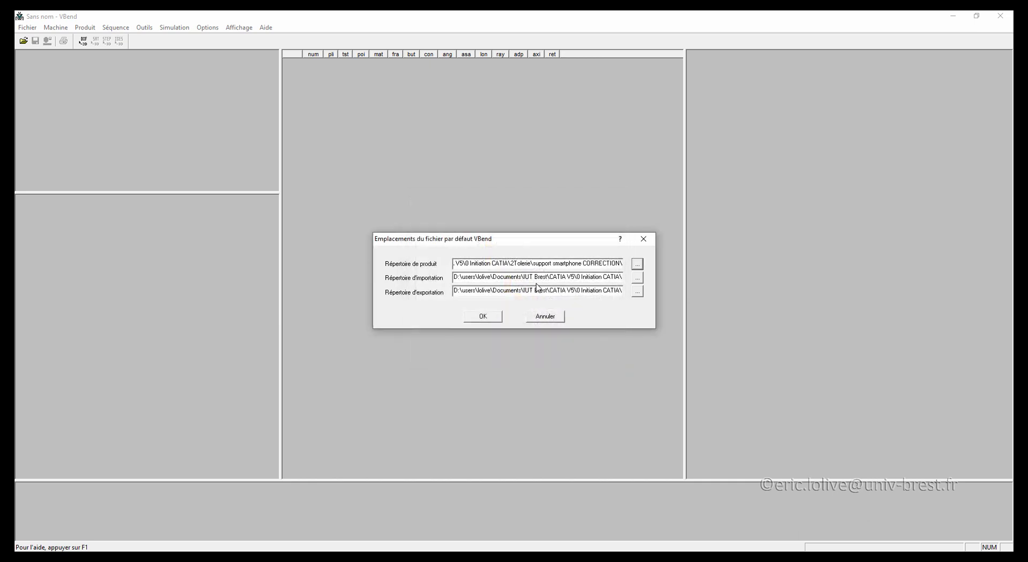
Step: Copy the product directory path and paste it over the import directory path
left_click(624, 264)
left_click_drag(622, 264, 370, 267)
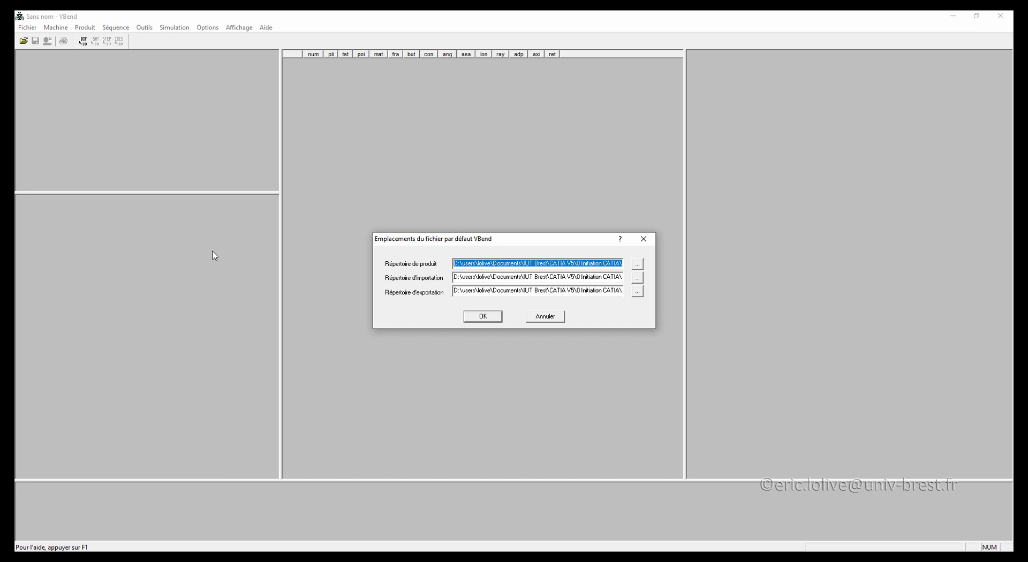
right_click(464, 263)
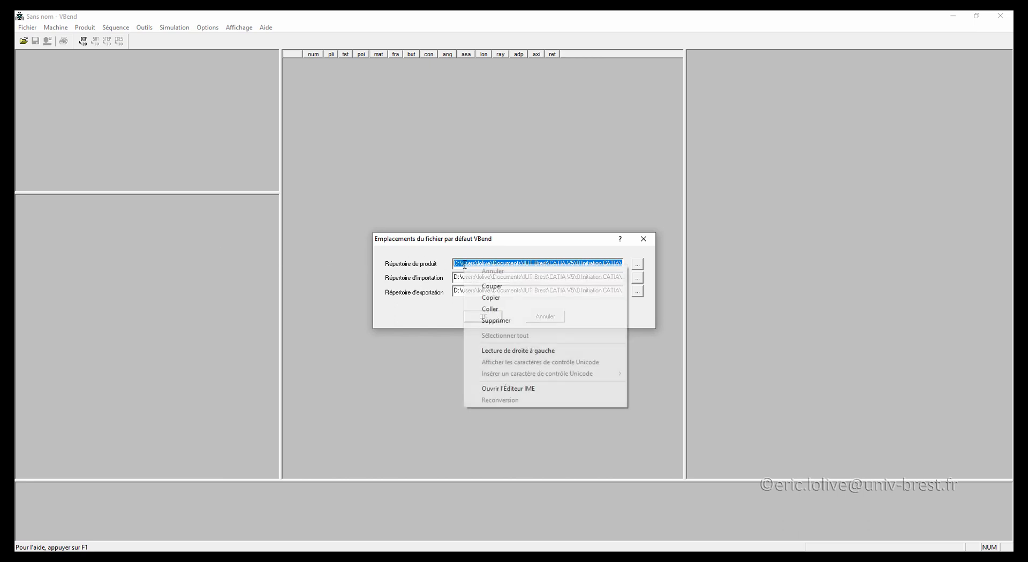
left_click(513, 297)
left_click_drag(456, 277, 696, 279)
right_click(557, 279)
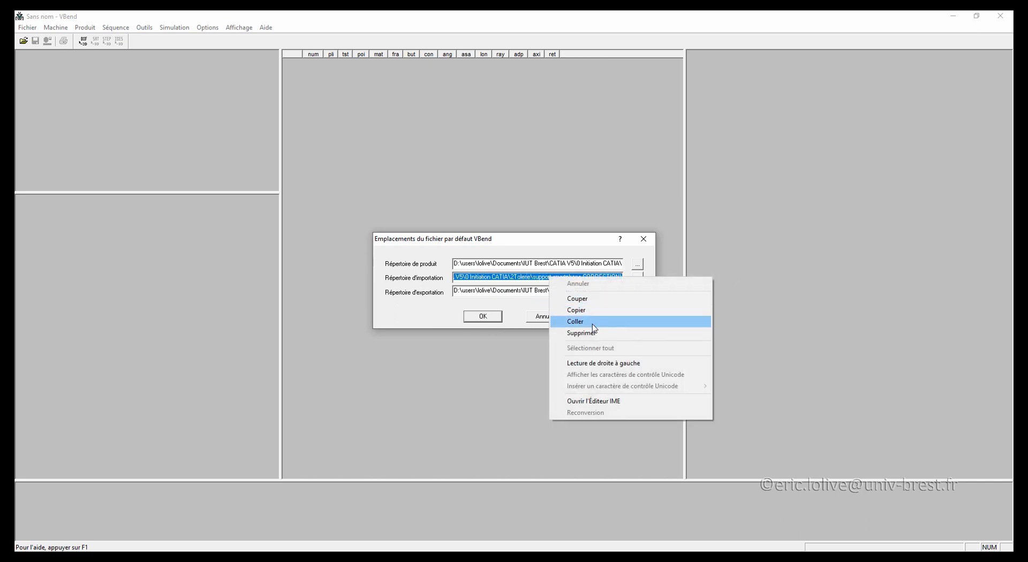
left_click(558, 314)
Step: Replace the export directory with the same copied path and accept the default file locations
left_click(455, 291)
left_click_drag(456, 291, 664, 300)
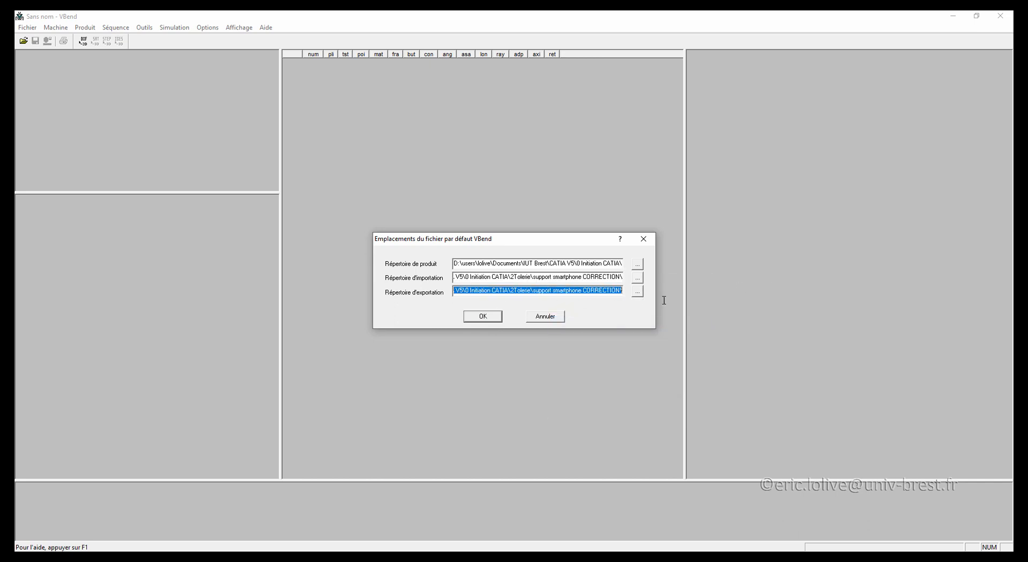
right_click(566, 293)
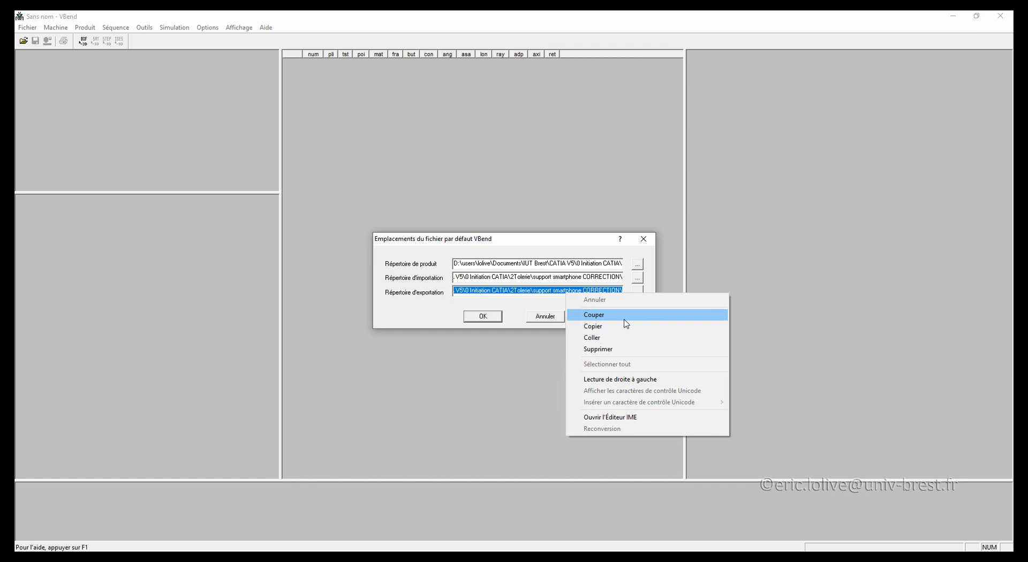
left_click(602, 337)
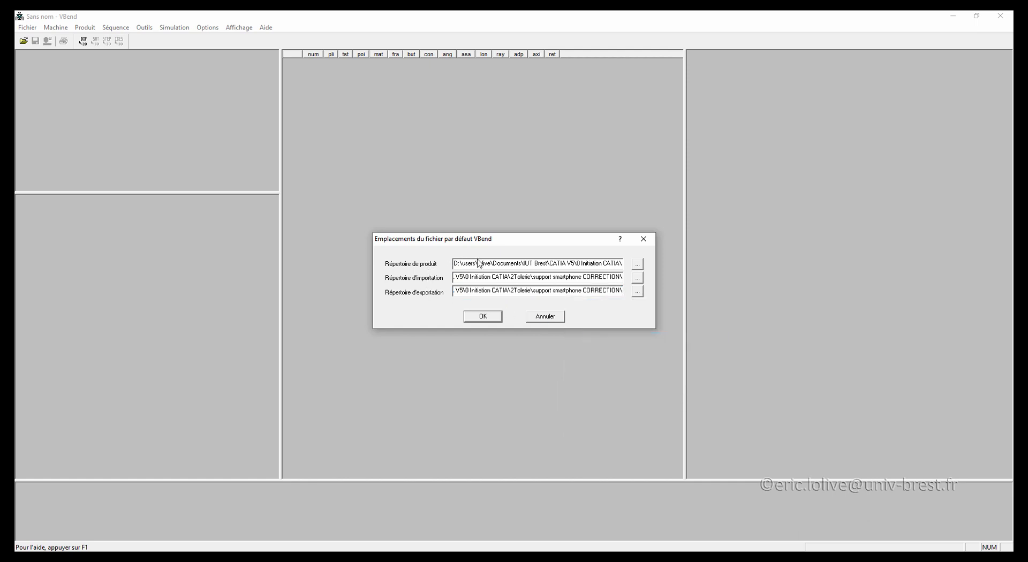
left_click(483, 316)
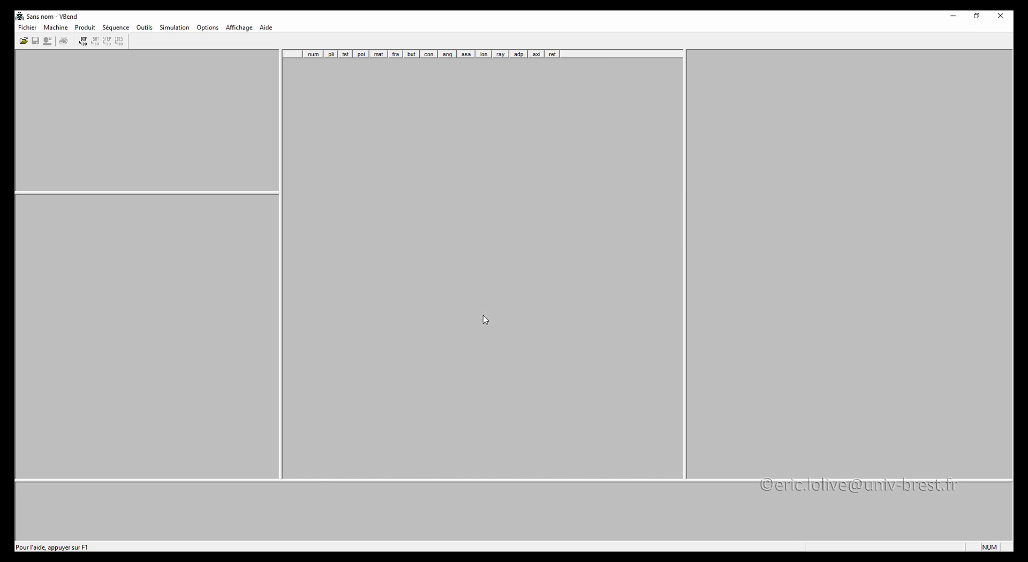
Step: Switch to CATIA V5 and save the support_smartphone part as an stp file in the support smartphone CORRECTION folder
left_click(955, 16)
left_click(123, 257)
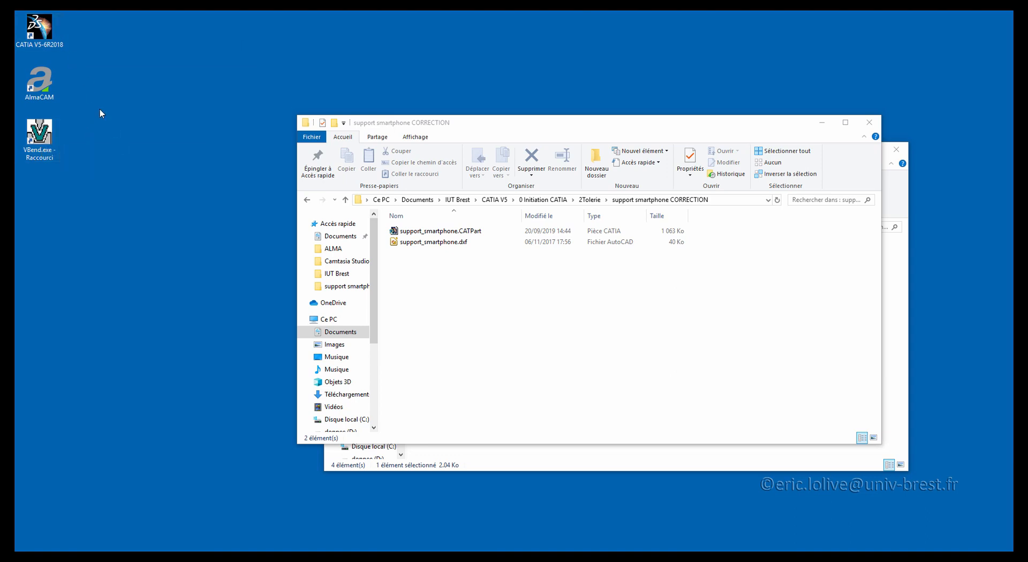
double_click(46, 90)
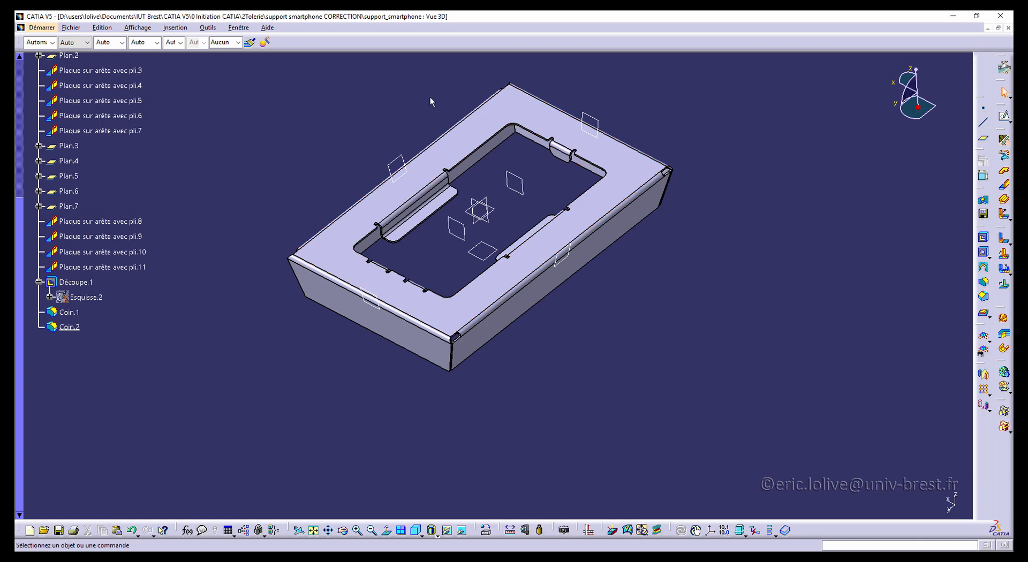
left_click(72, 27)
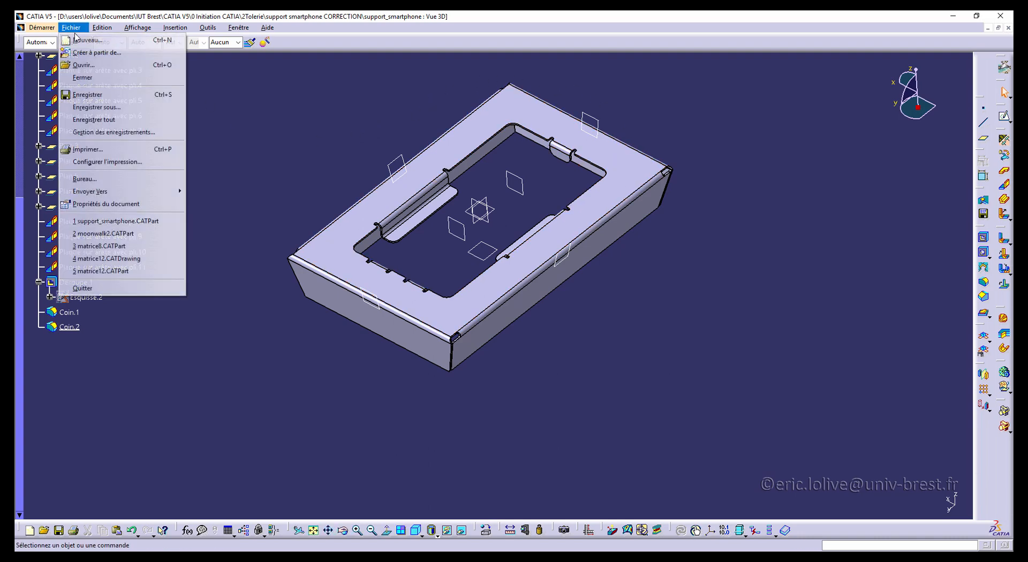
left_click(97, 100)
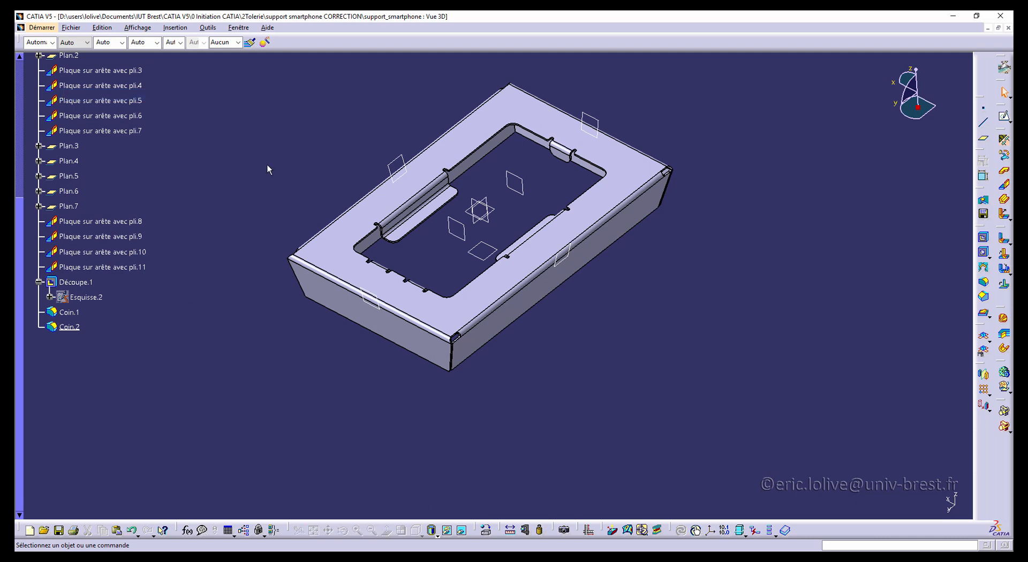
left_click(74, 28)
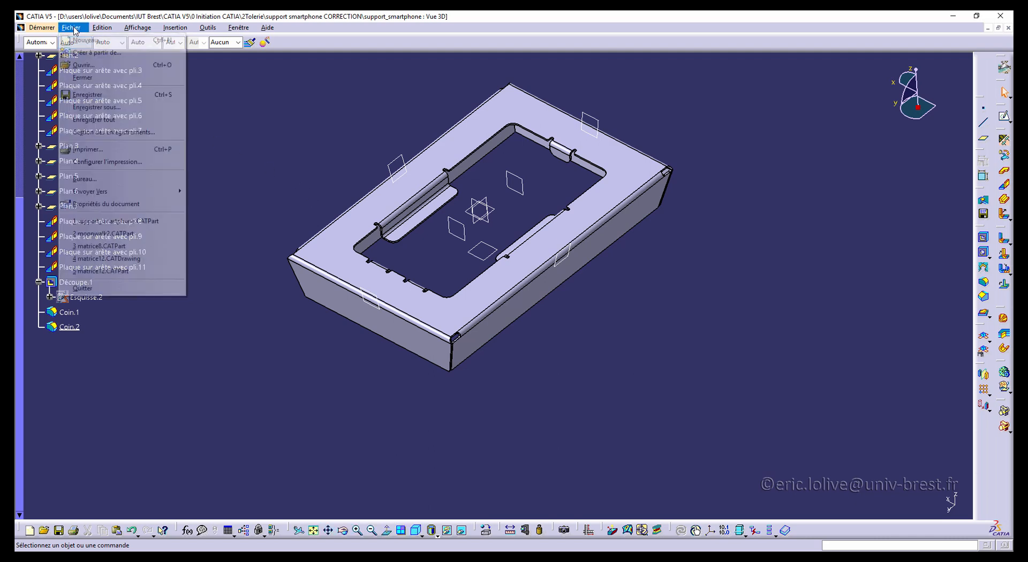
left_click(122, 108)
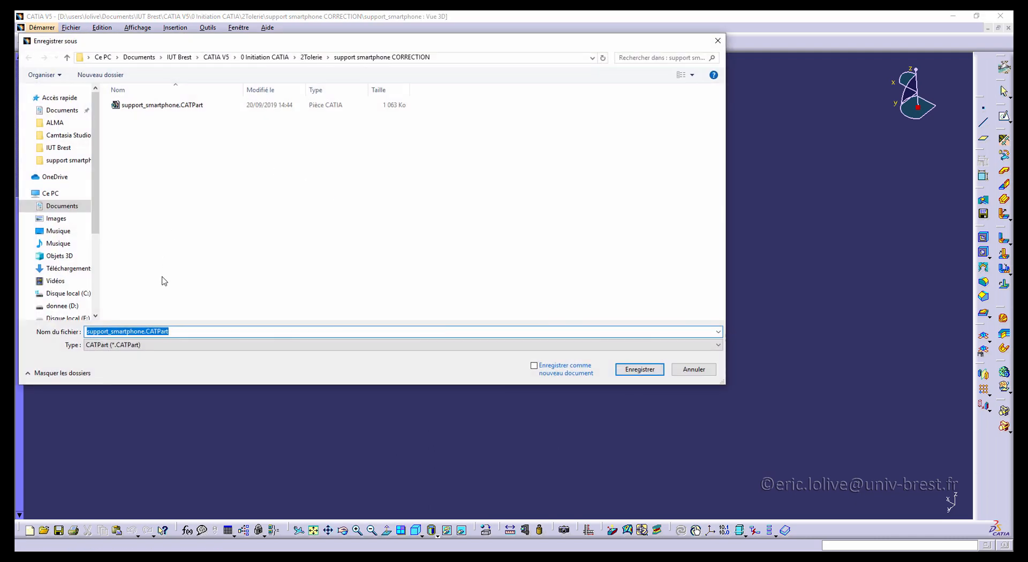
left_click(159, 349)
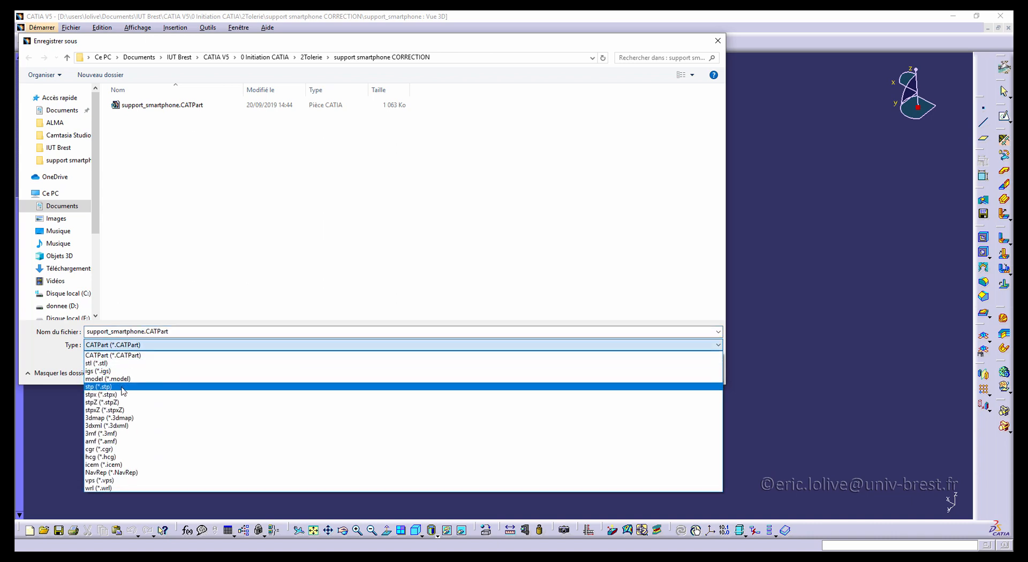
left_click(122, 387)
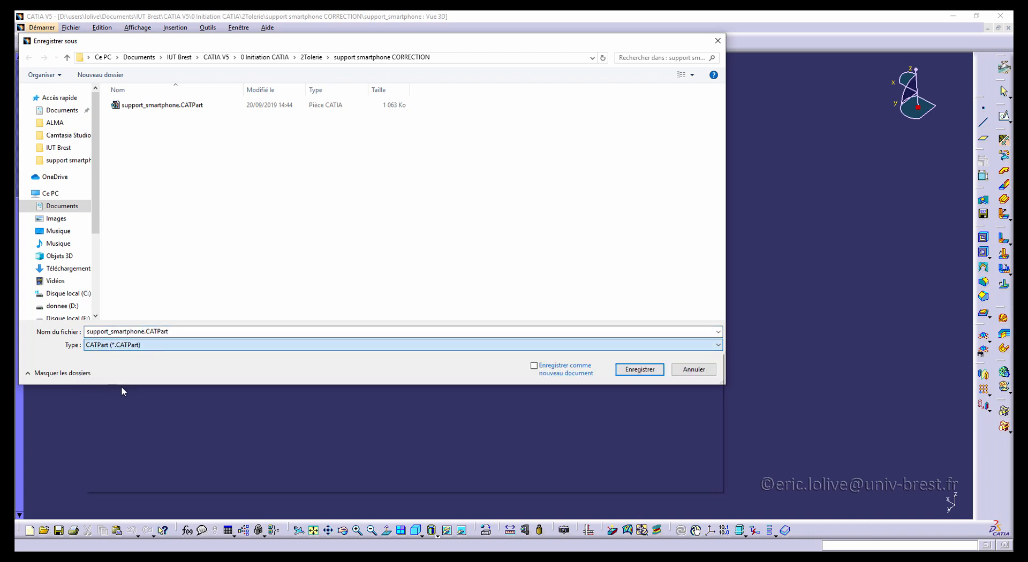
left_click(641, 370)
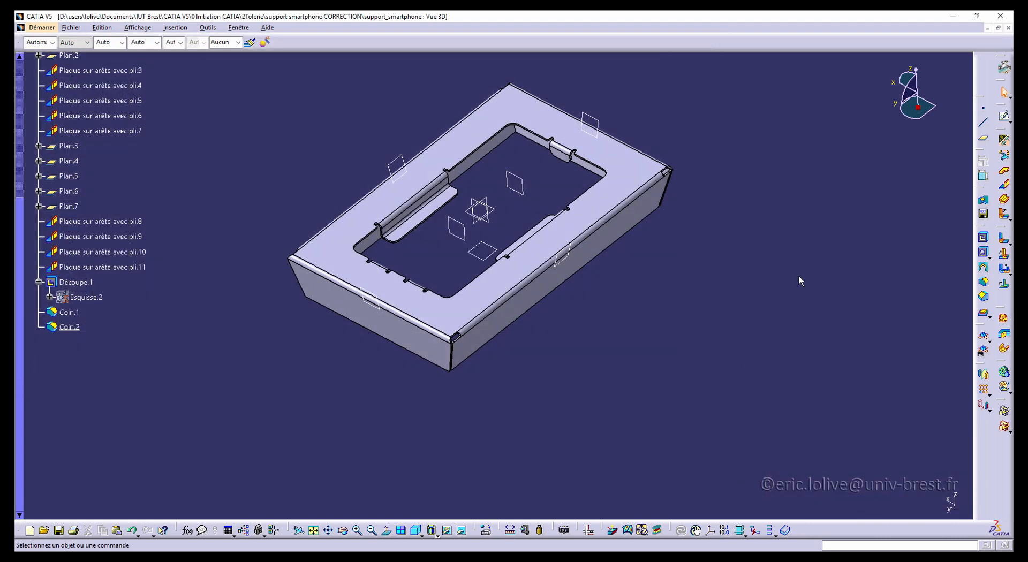
Step: Minimize CATIA V5, launch AlmaCAM from the desktop and log in to the user account with its password
left_click(953, 15)
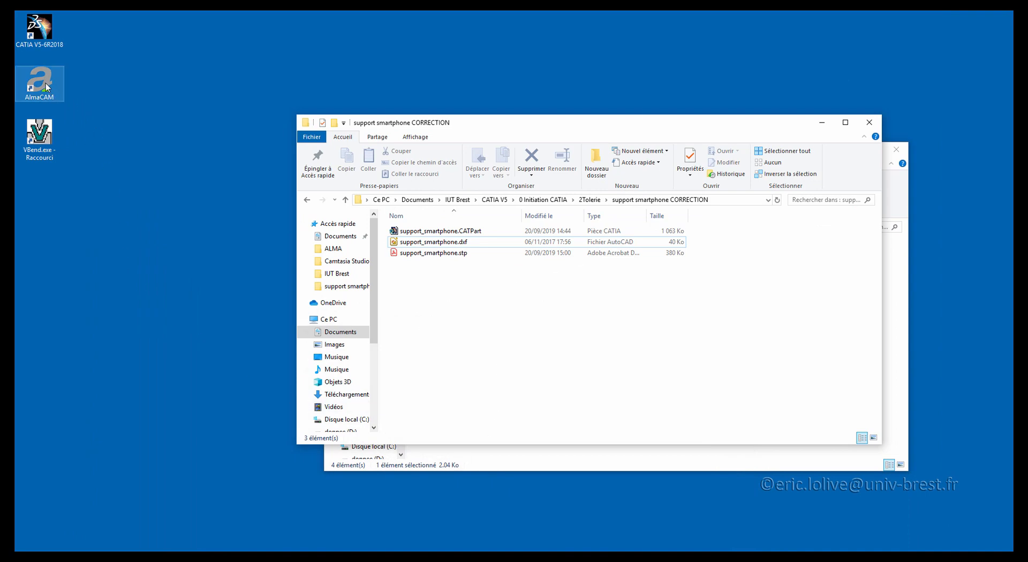
double_click(45, 85)
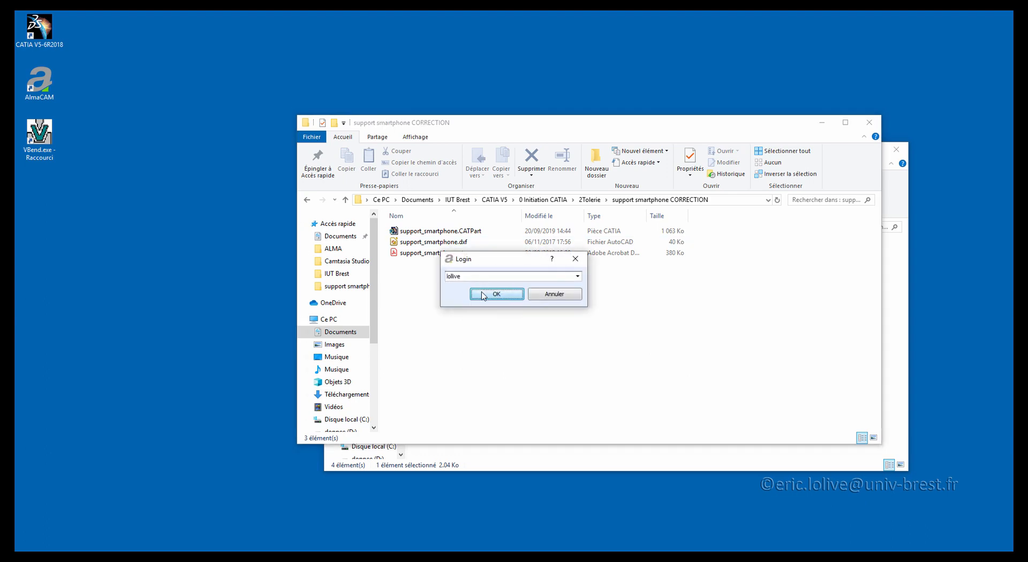
left_click(484, 278)
left_click(471, 277)
left_click(488, 299)
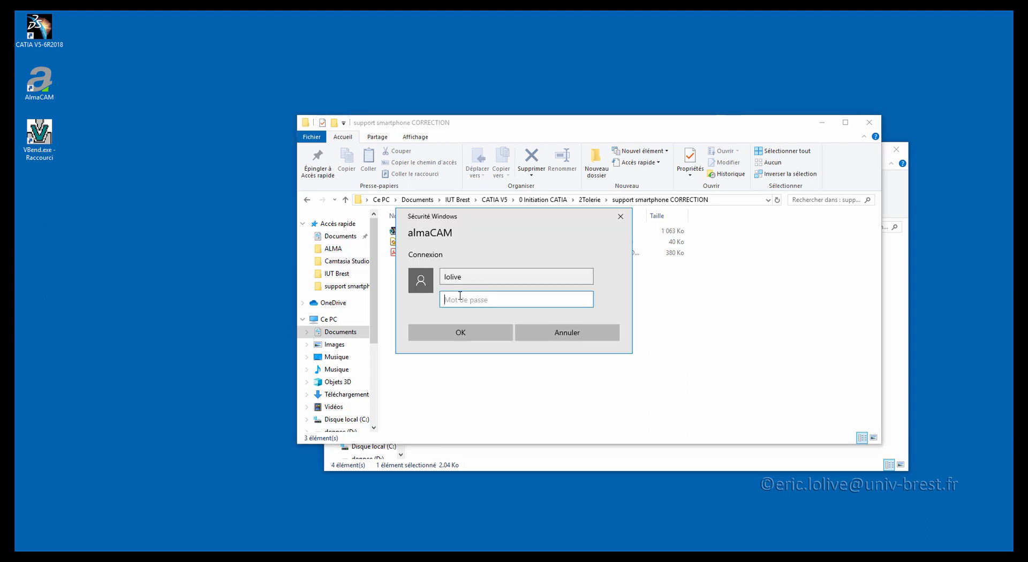
type("•")
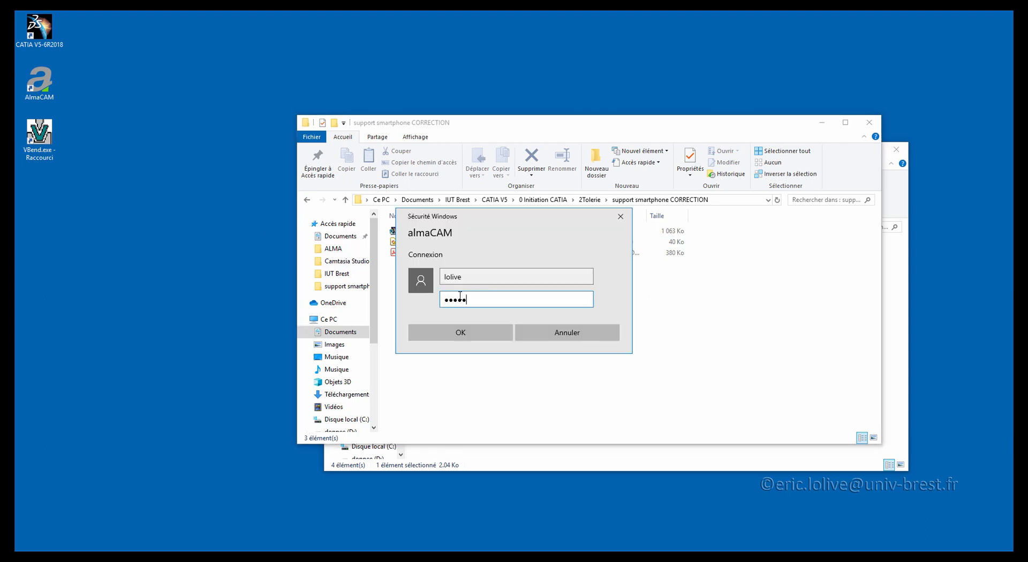
type("•••••••")
key("Return")
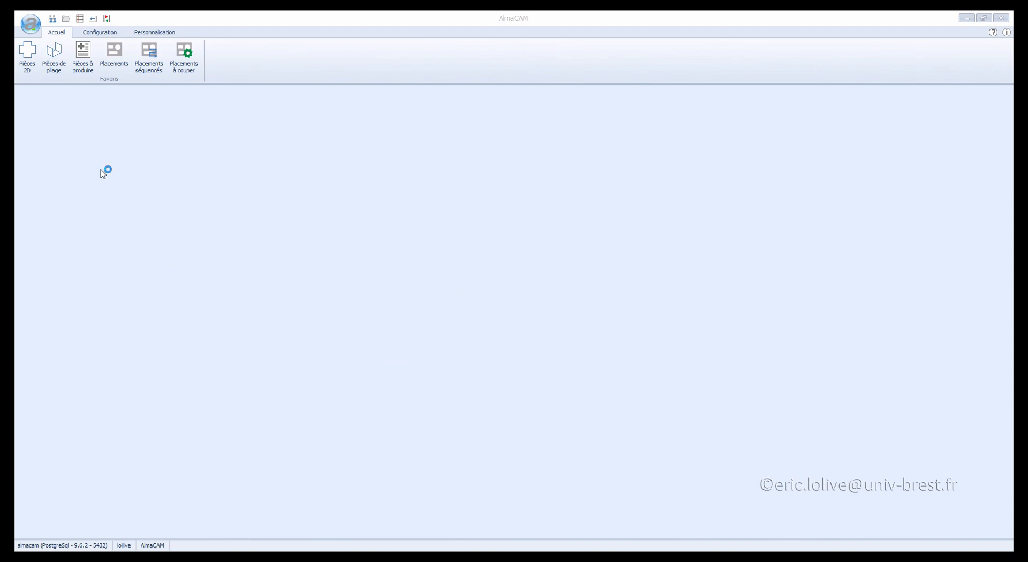
Step: Display the bending parts list (Pièces de pliage) and start the 3D part import
left_click(34, 36)
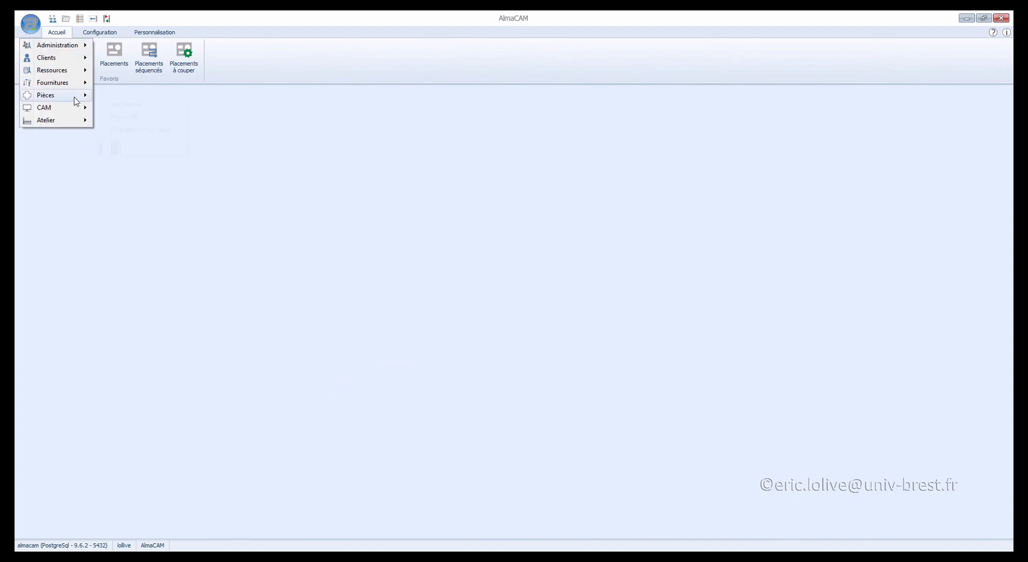
mouse_move(75, 98)
left_click(137, 146)
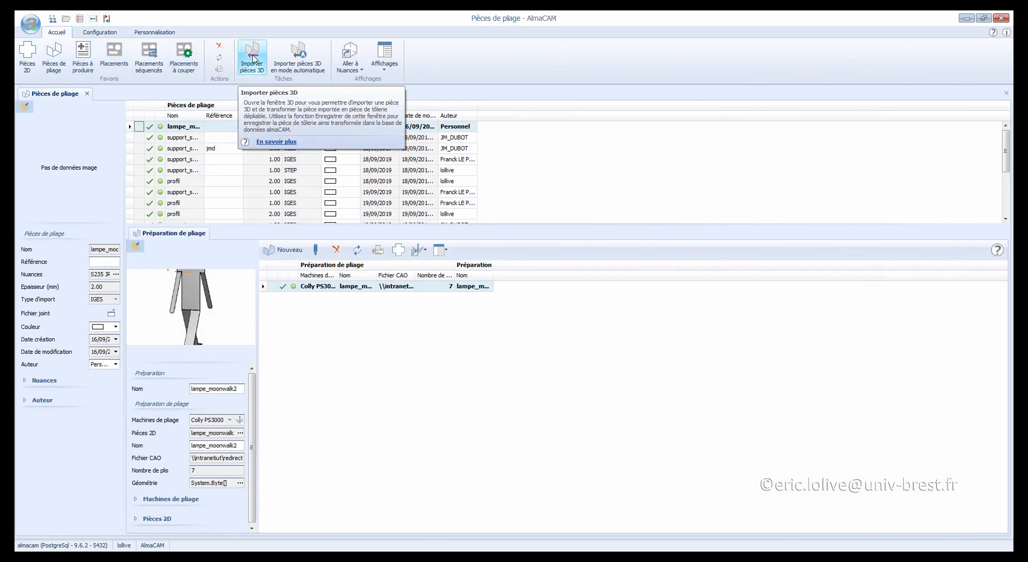
left_click(252, 58)
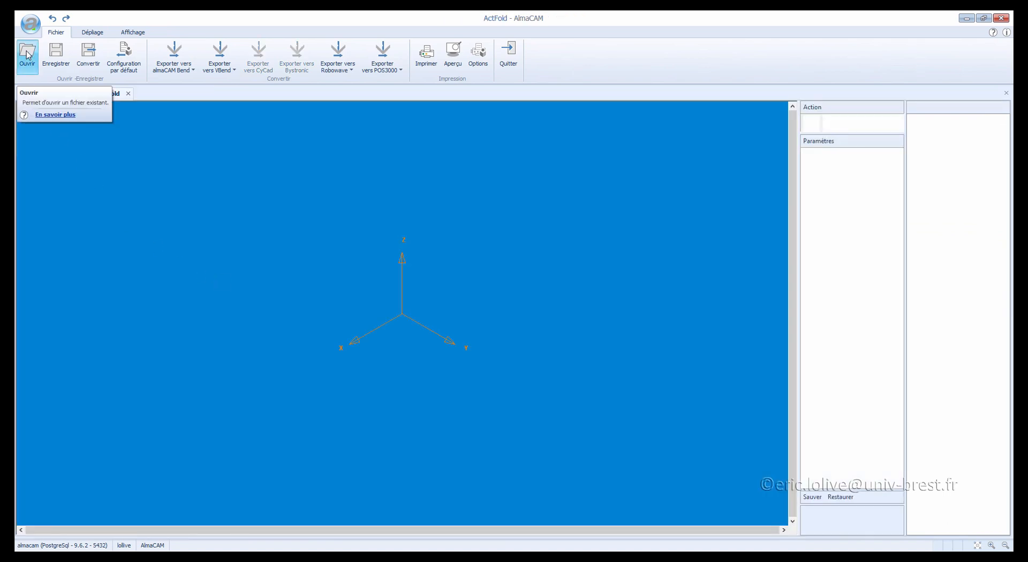
Step: Open support_smartphone.stp from the support smartphone CORRECTION folder
left_click(28, 69)
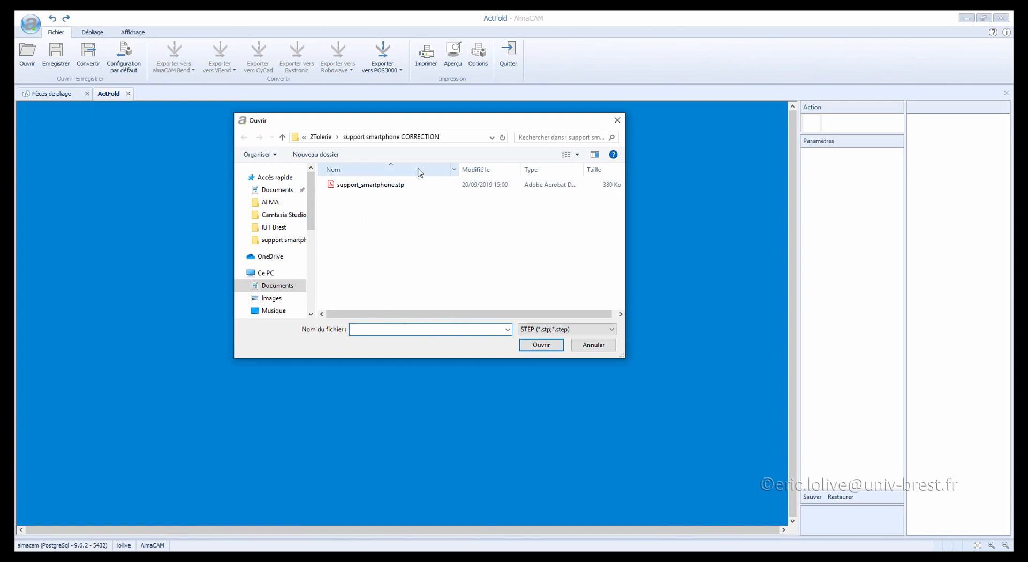
left_click(391, 187)
left_click(538, 346)
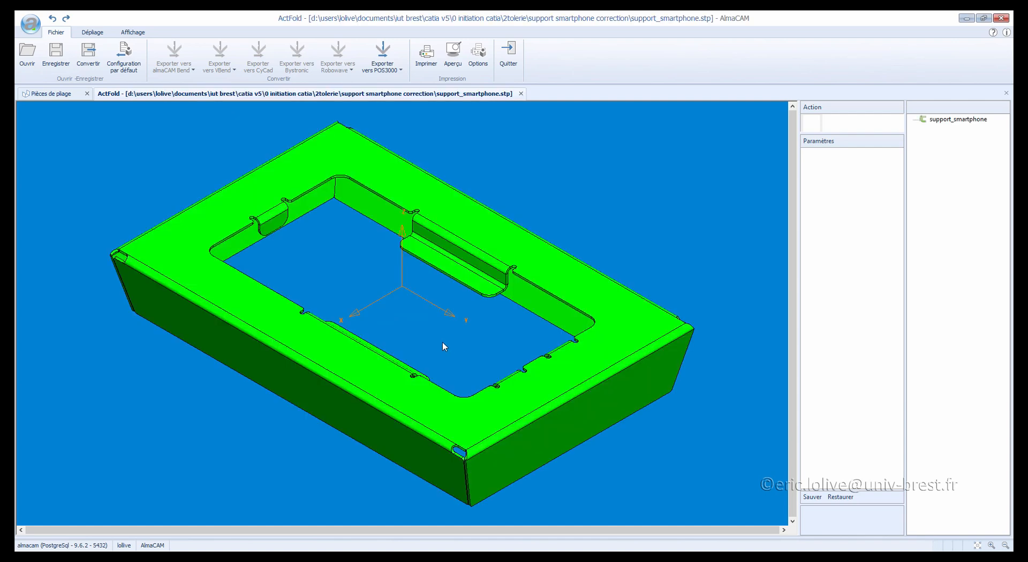
Step: Reopen support_smartphone.stp with the file type set to STEP (*.stp;*.step)
left_click(27, 54)
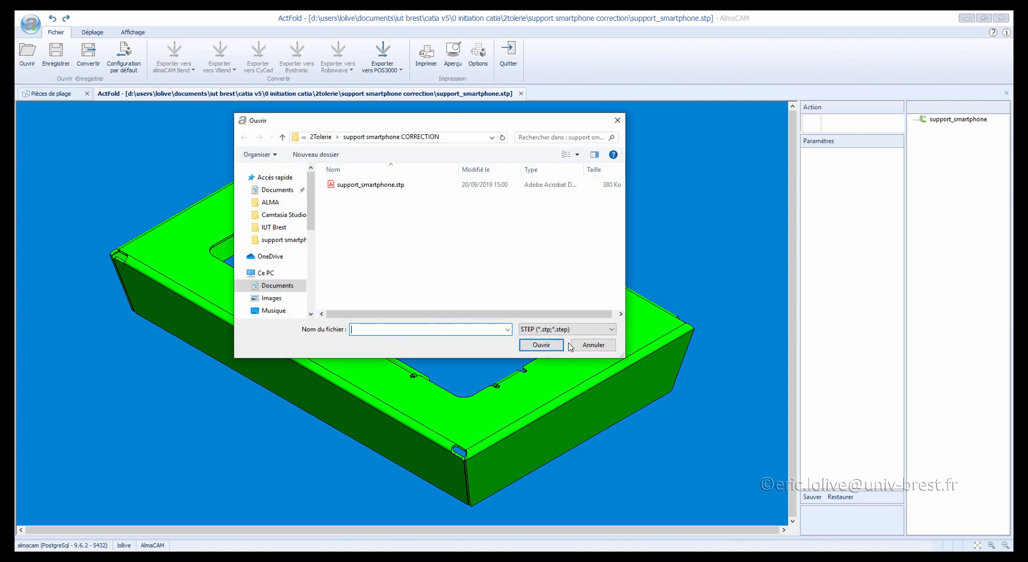
left_click(573, 330)
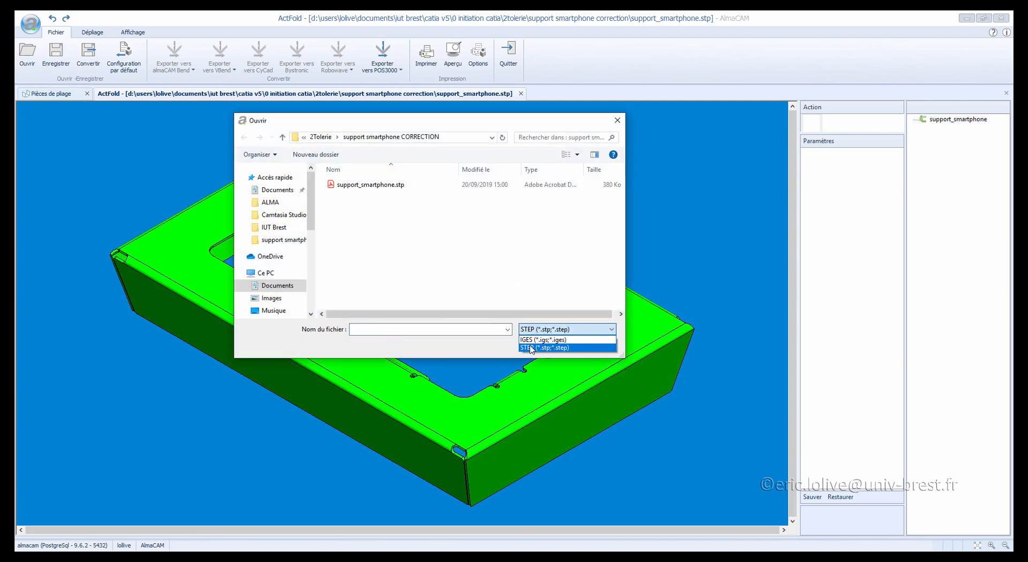
left_click(544, 348)
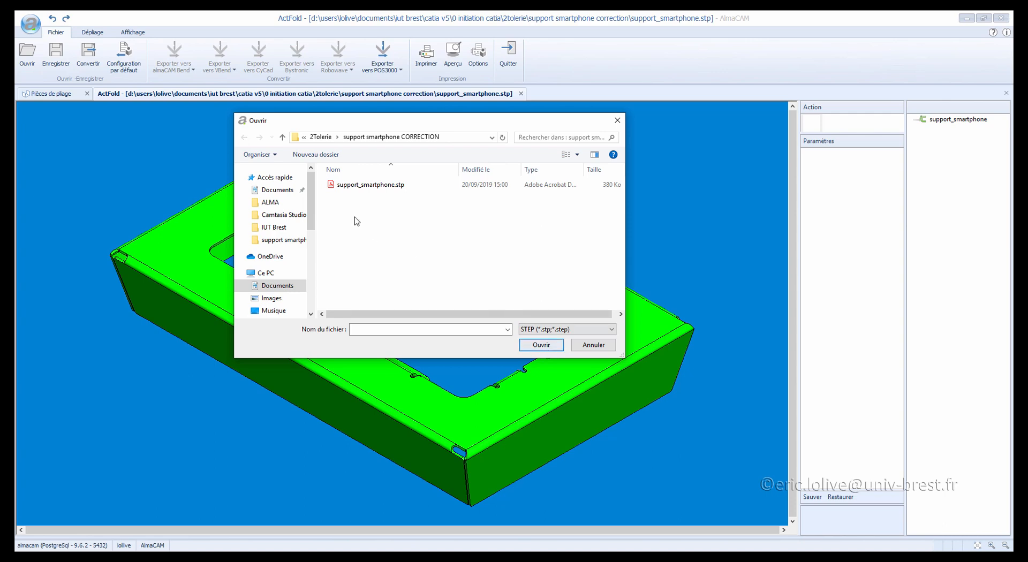
left_click(364, 186)
left_click(541, 345)
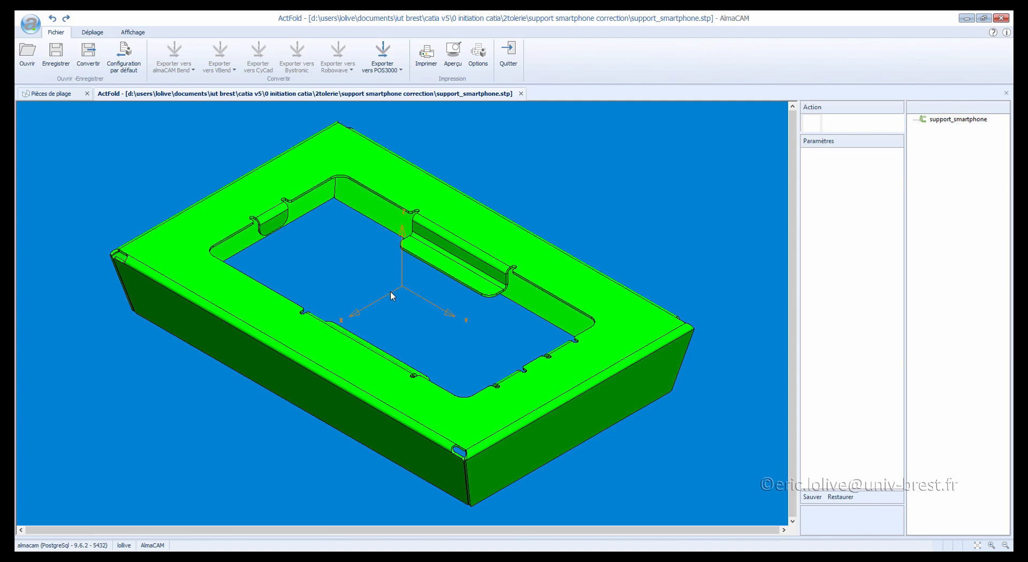
Step: Generate the sheet-metal part from the large frame face of support_smartphone, using the Automatique and Propager options
middle_click_drag(385, 294, 420, 276)
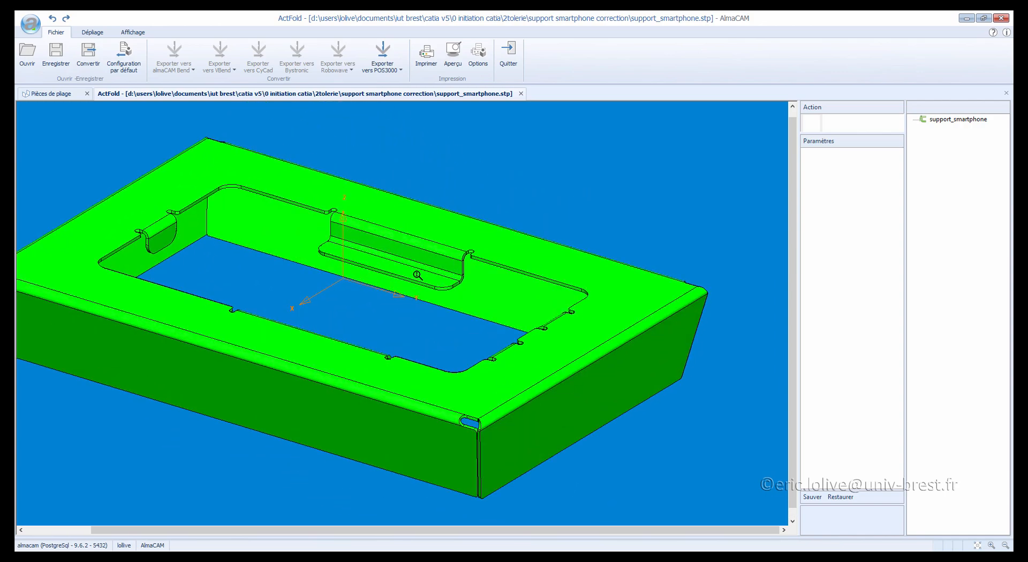
scroll(375, 289, "down", 2)
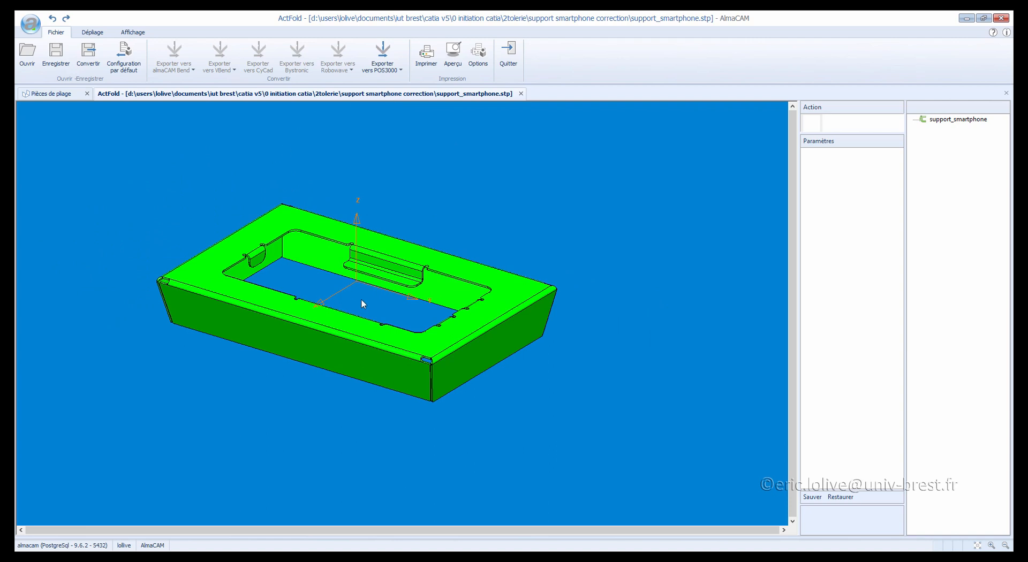
left_click(94, 33)
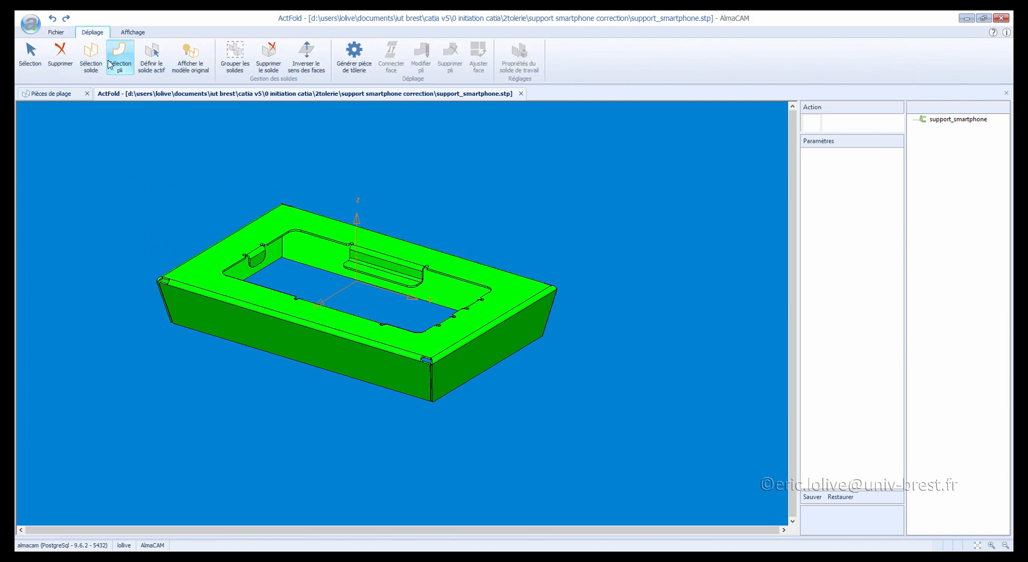
left_click(358, 63)
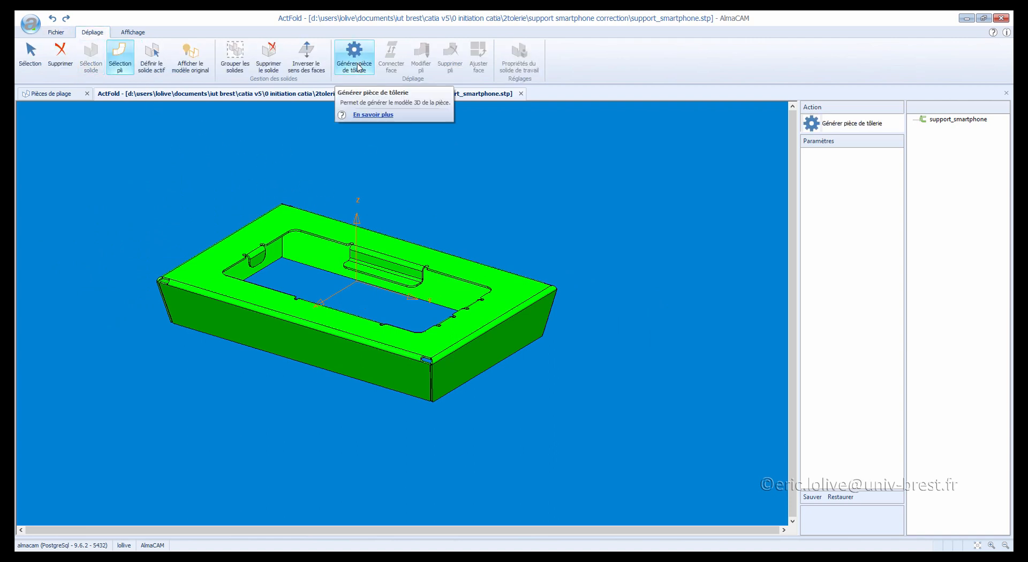
left_click(399, 248)
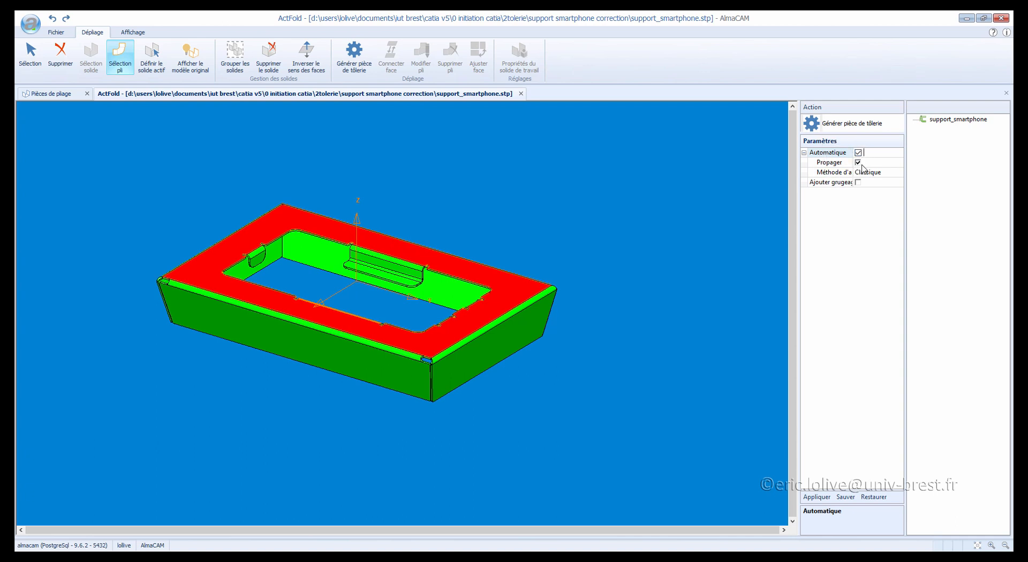
left_click(817, 498)
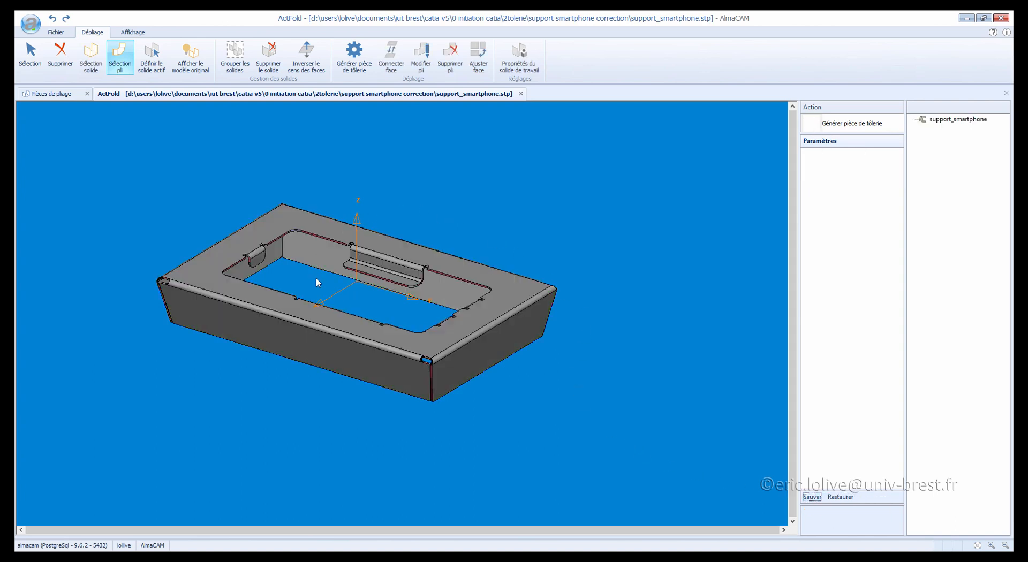
Step: Look up the neutral fibre in CATIA V5's sheet-metal parameters and set the working solid's Fibre (%) to 35.649 in AlmaCAM
left_click(516, 406)
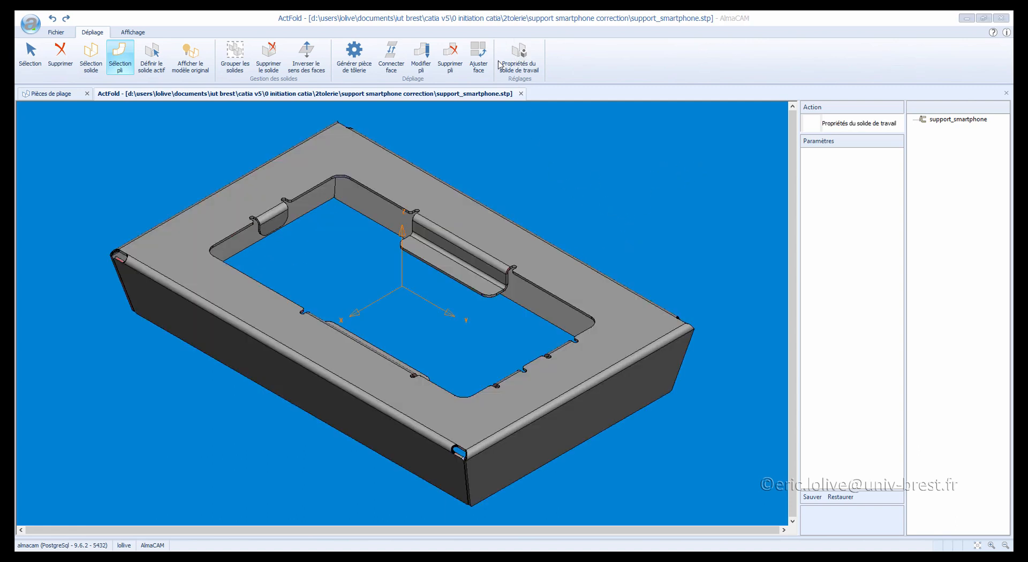
left_click(524, 59)
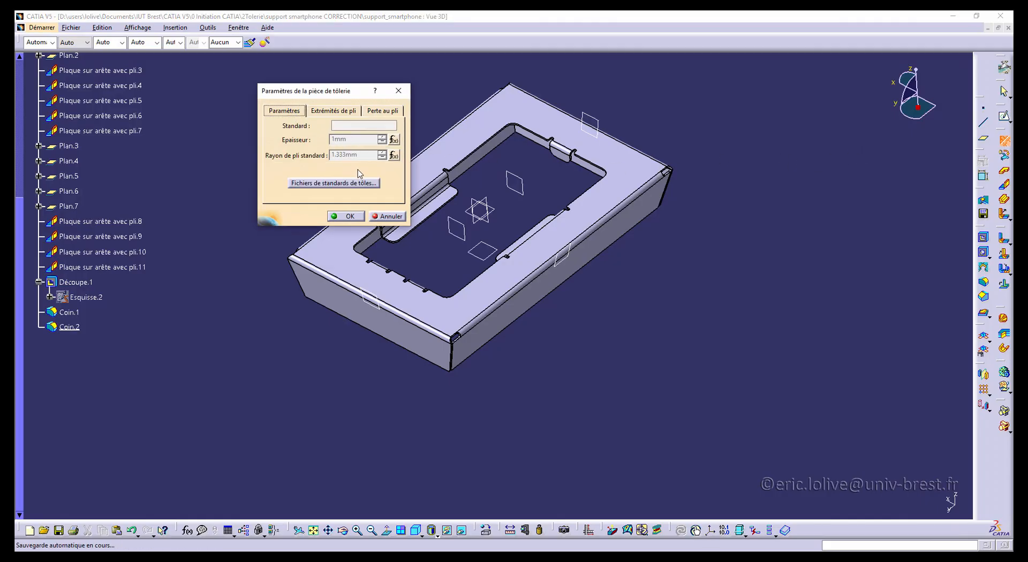
left_click(377, 112)
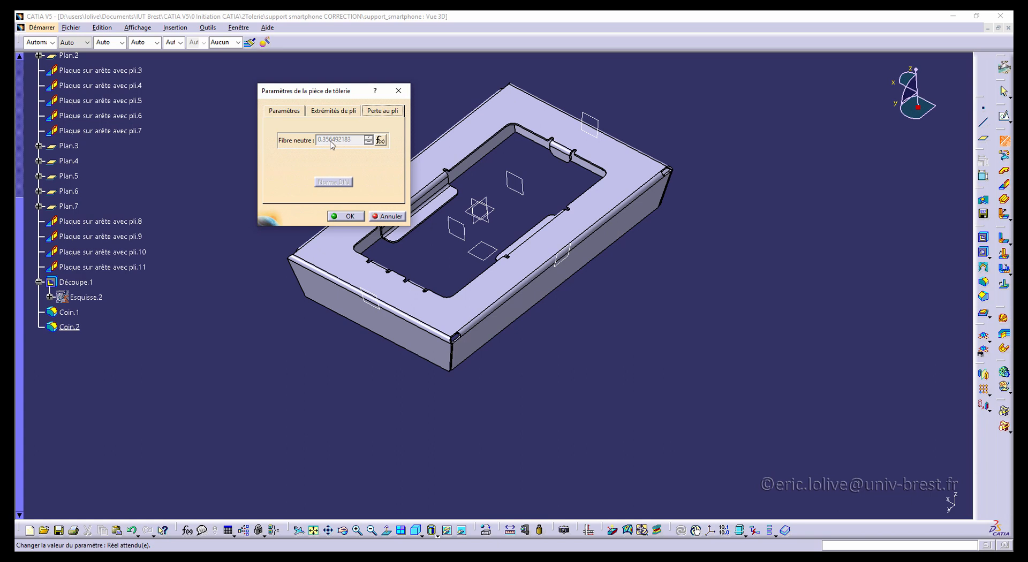
mouse_move(336, 143)
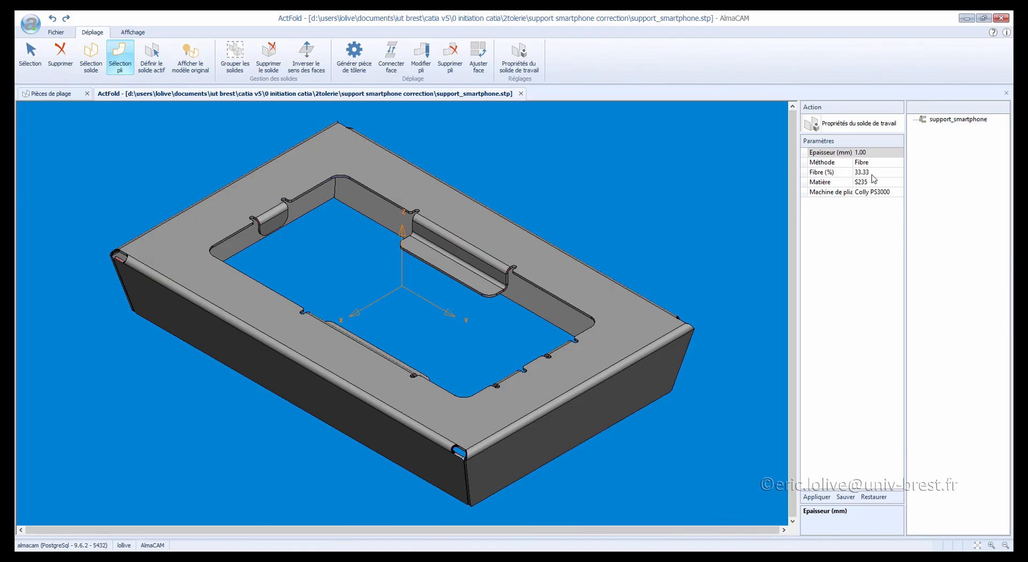
left_click(878, 172)
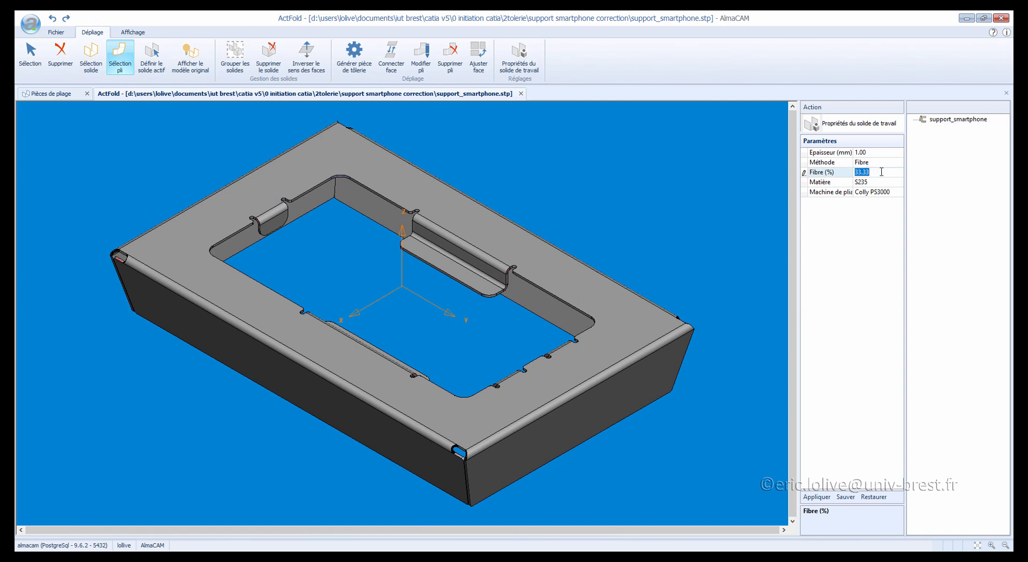
type("35.649")
left_click(816, 497)
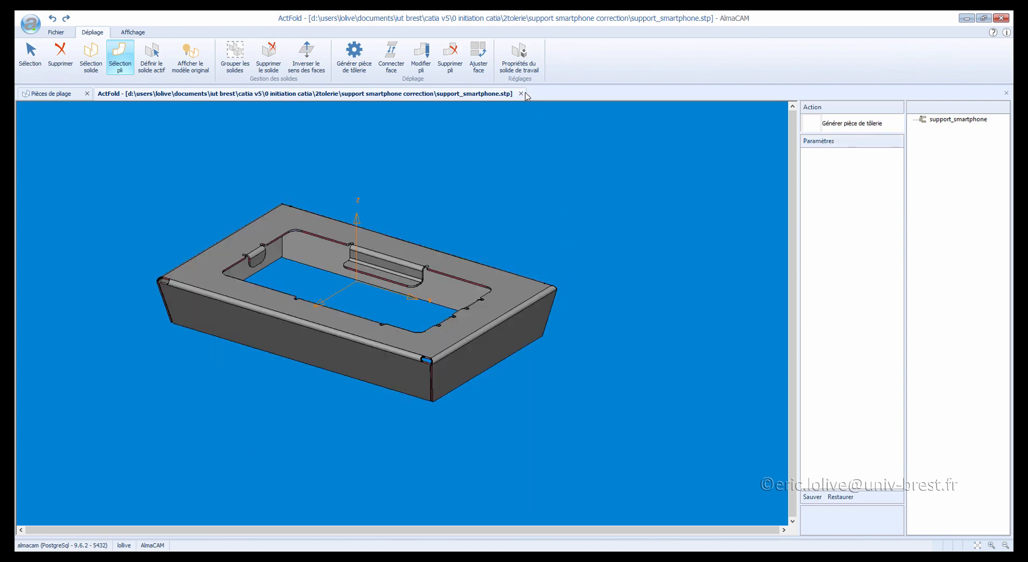
Step: Export the unfolded support_smartphone part to VBend with program number 123 and a radius tolerance of 0.50
left_click(57, 34)
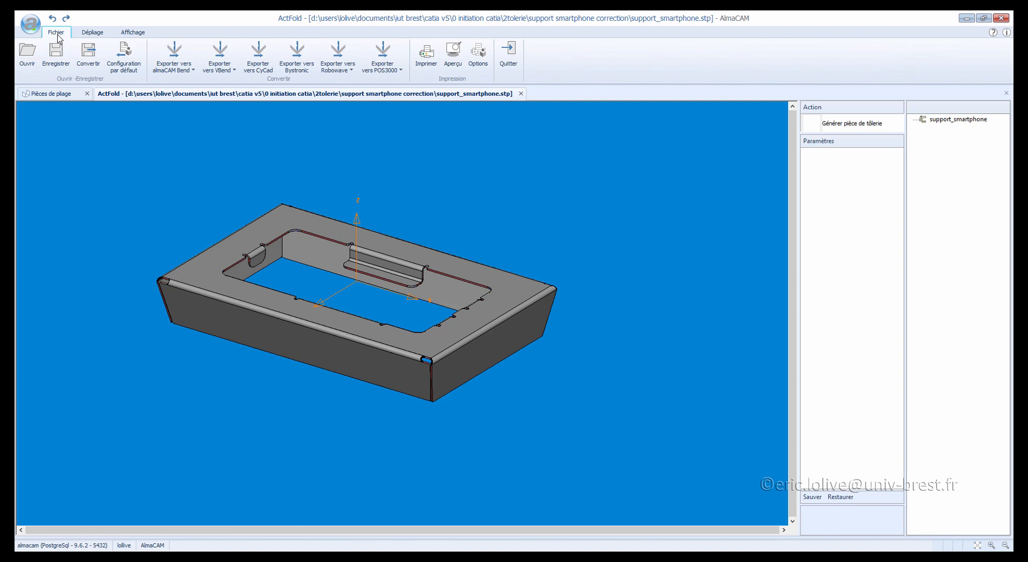
left_click(223, 54)
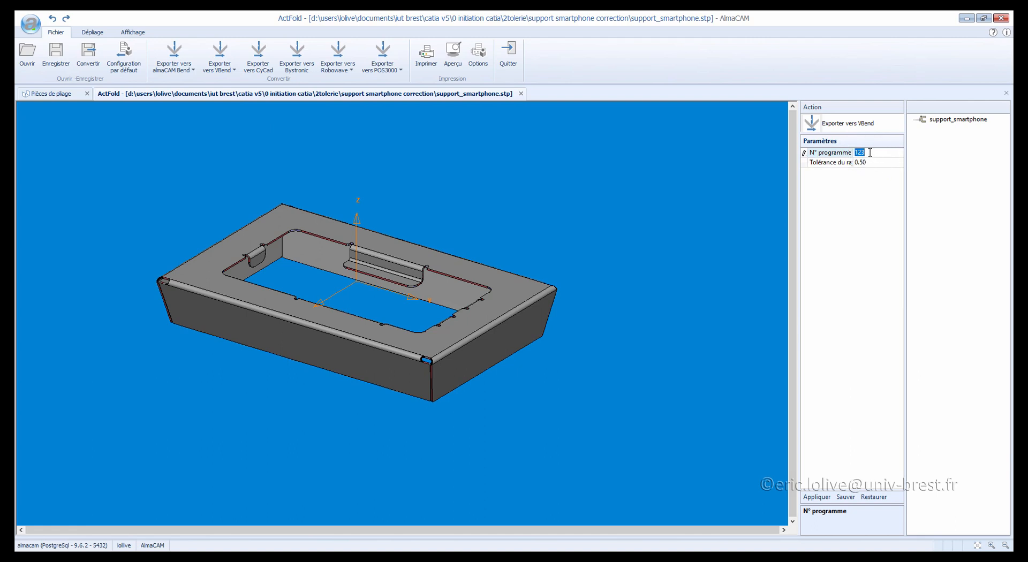
left_click(818, 498)
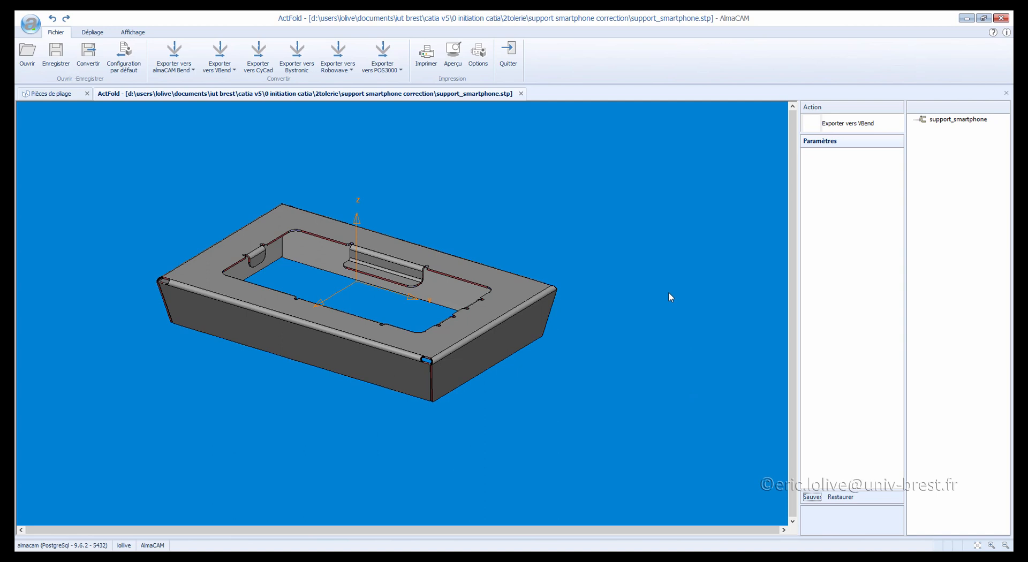
Step: Quit ActFold without saving the parts and close AlmaCAM
left_click(509, 51)
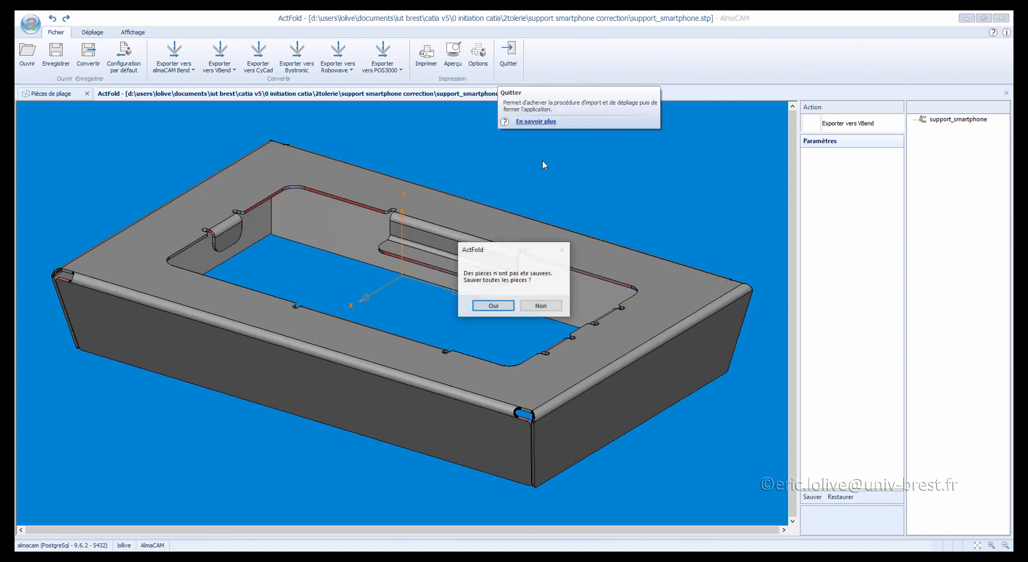
left_click(549, 310)
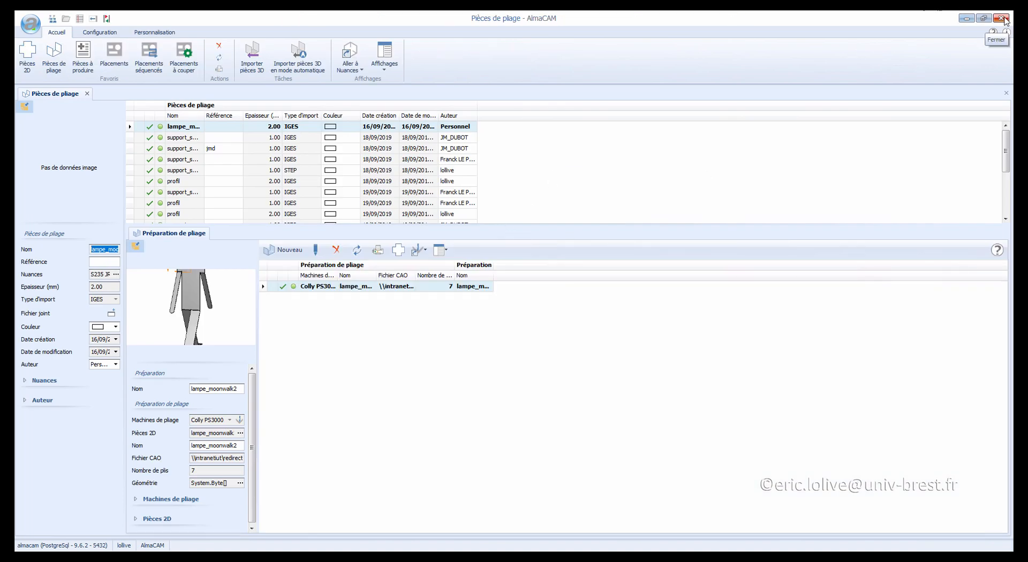
left_click(1003, 19)
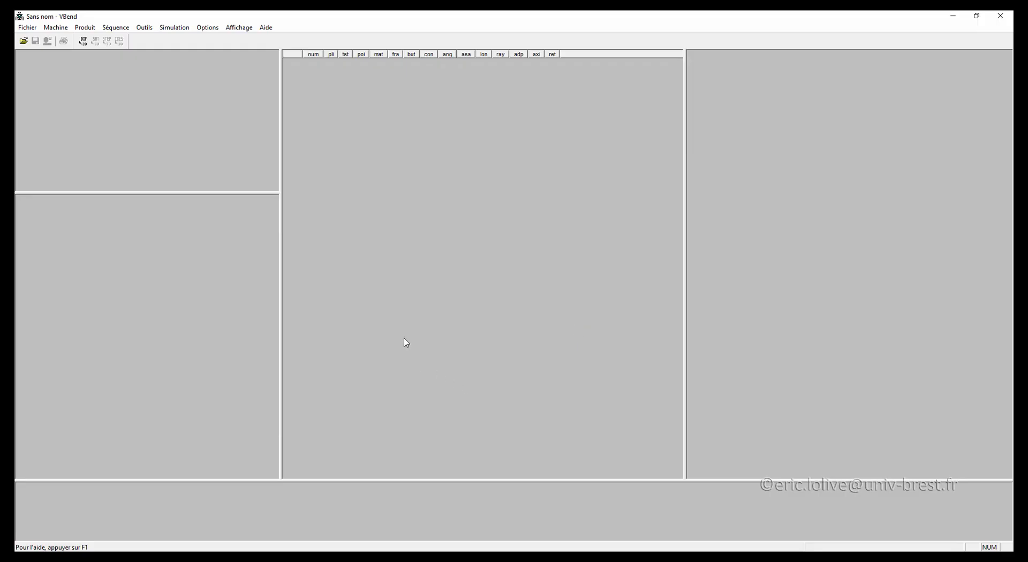
Step: In VBend, open the exported product file Z123.dlc
left_click(28, 27)
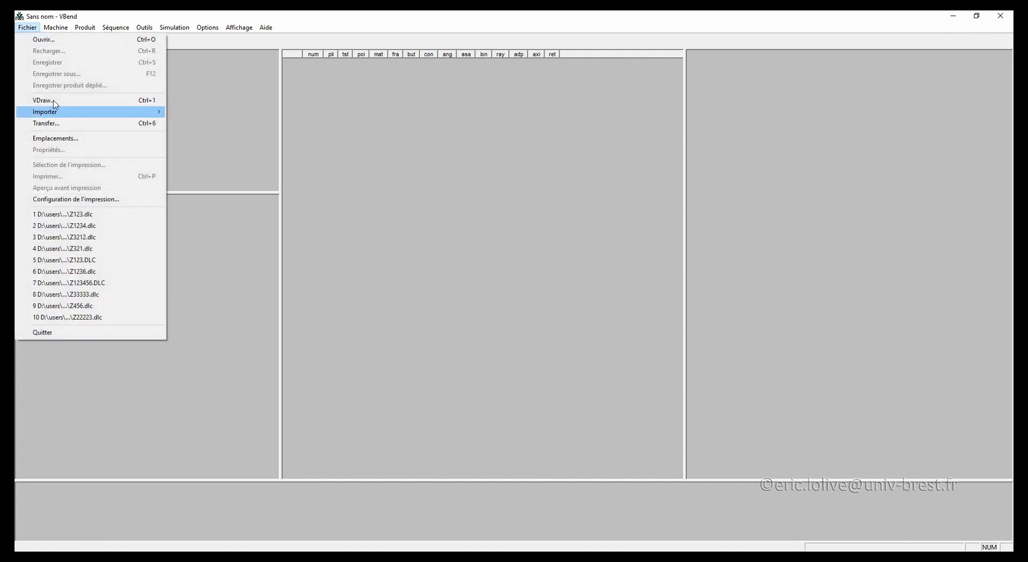
left_click(48, 40)
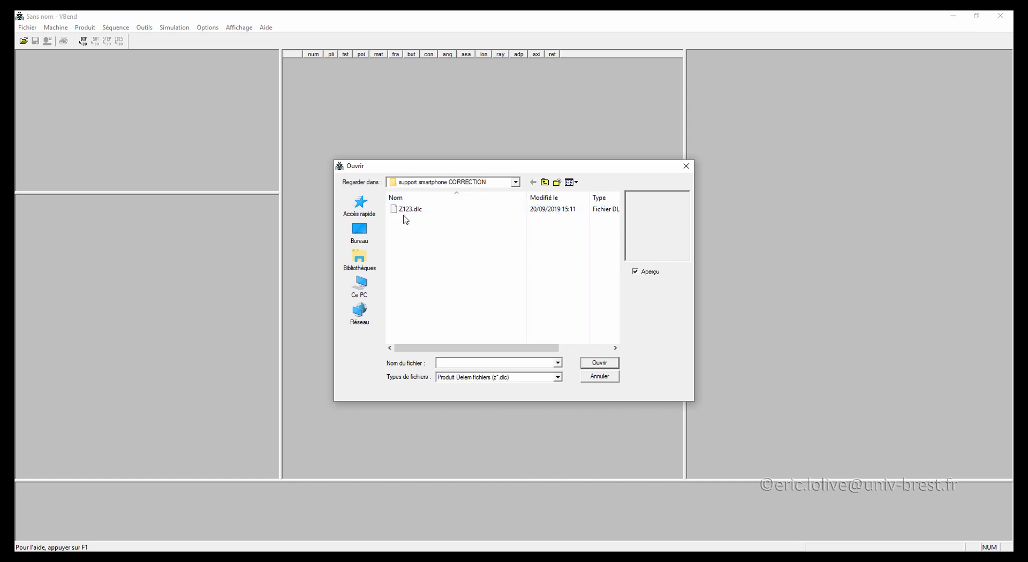
left_click(413, 210)
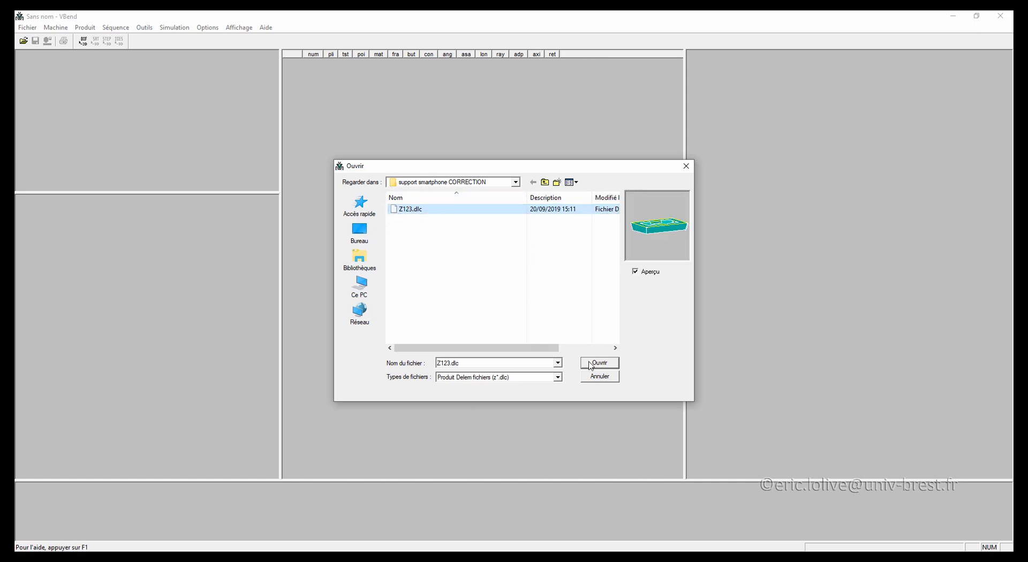
left_click(594, 364)
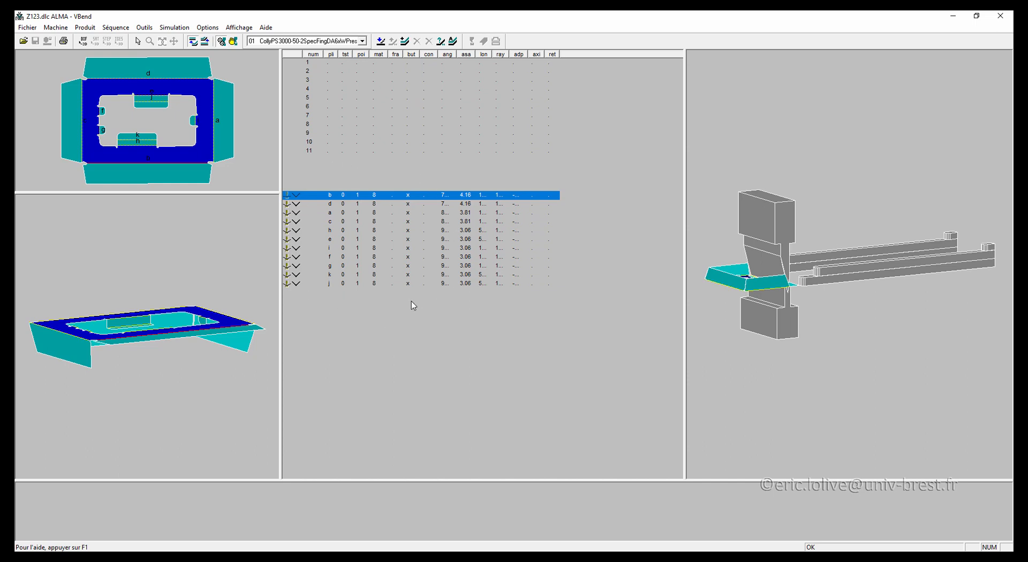
Step: Compute the bending sequence for Z123 and run the tool configuration optimisation
left_click(453, 41)
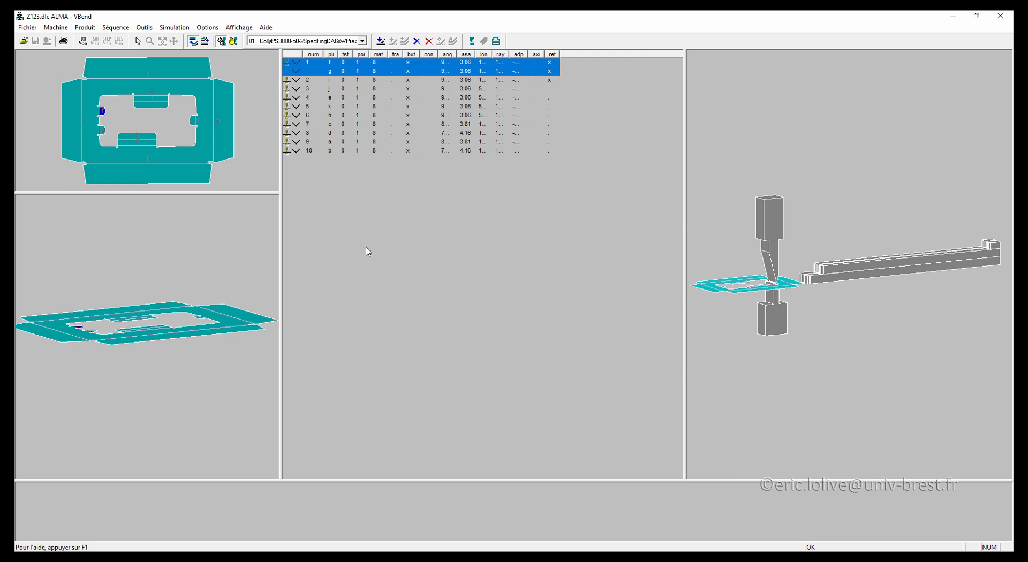
left_click(474, 42)
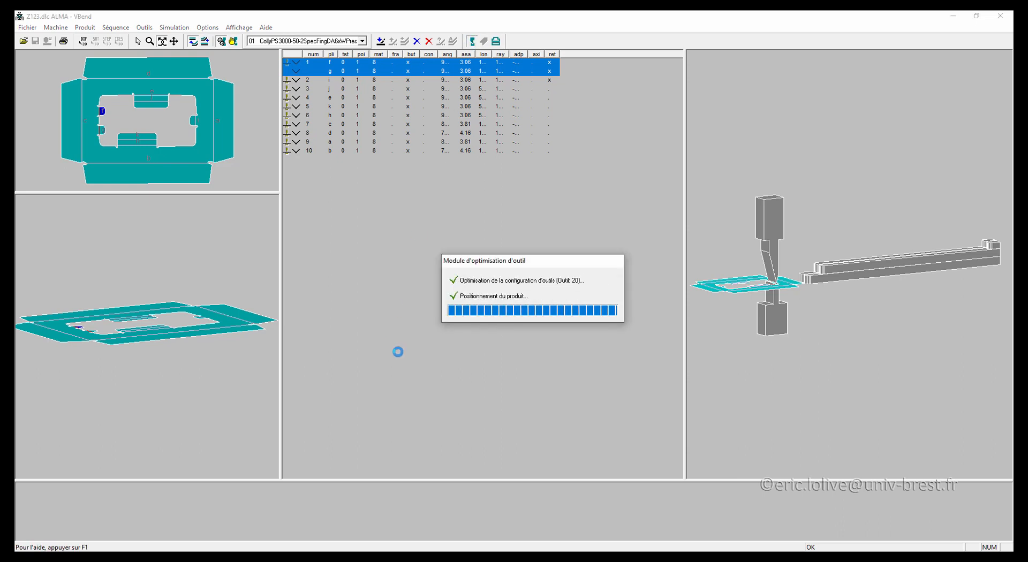
left_click(443, 375)
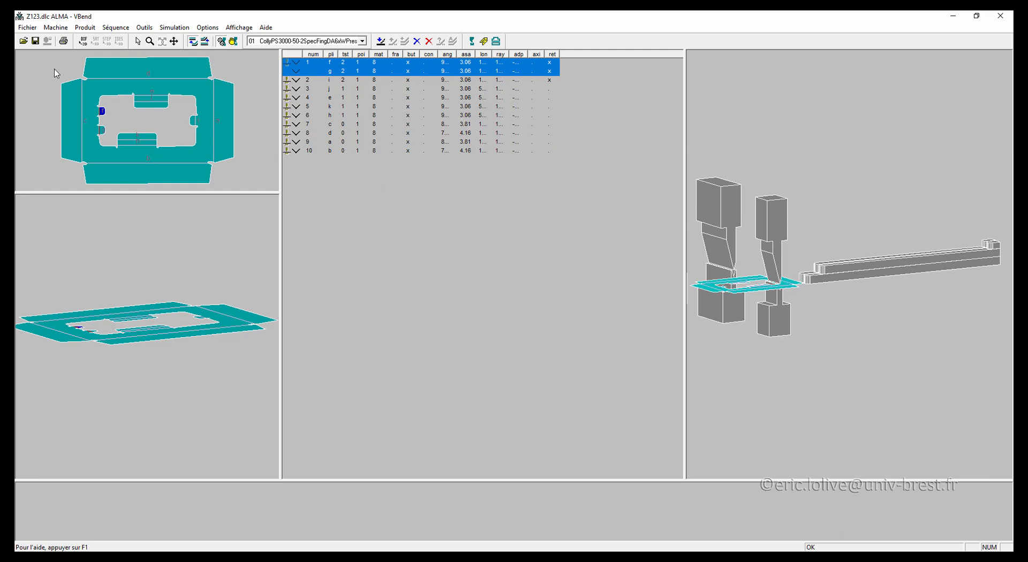
Step: Open the product in VDraw, saving the modifications made to Z123.dlc
left_click(28, 27)
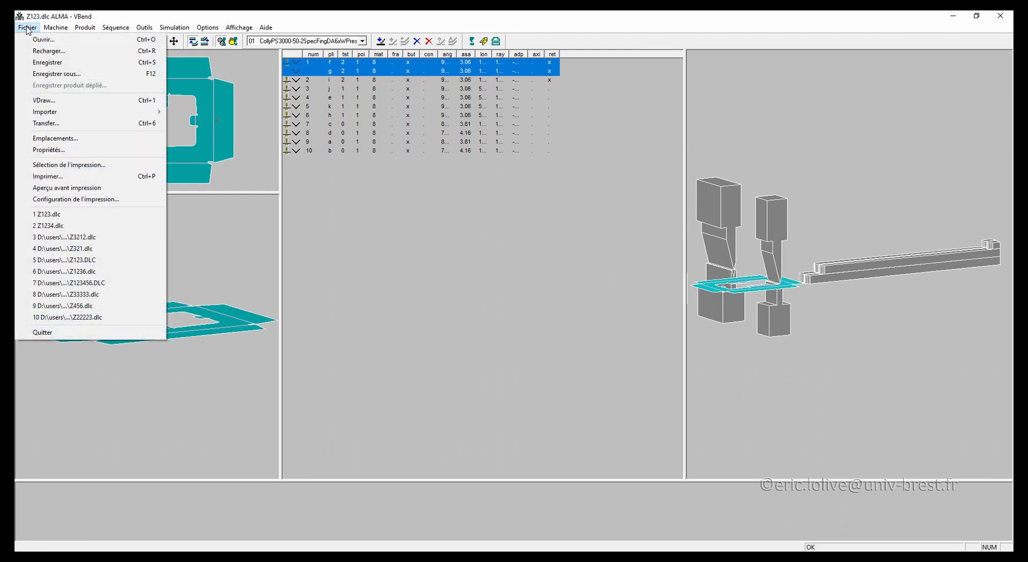
left_click(49, 100)
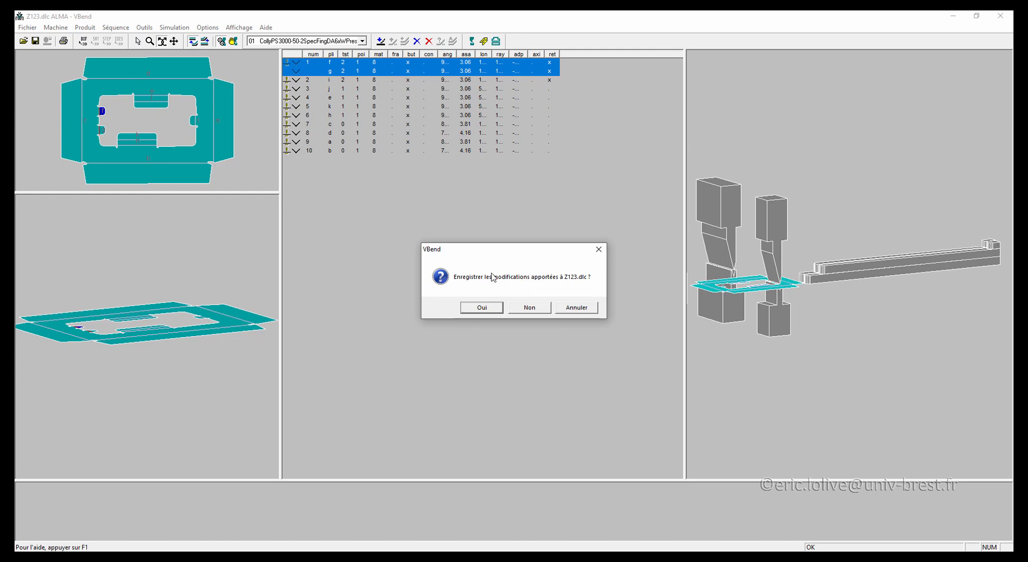
left_click(483, 308)
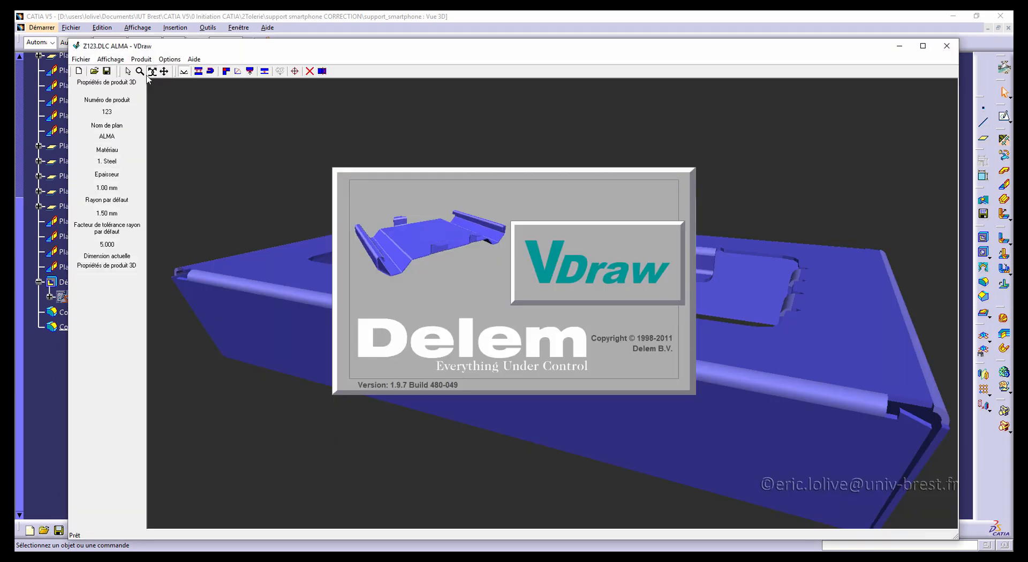
Step: Save a copy of the product as Z1234.dlc in the support smartphone CORRECTION folder and close VDraw
left_click(80, 59)
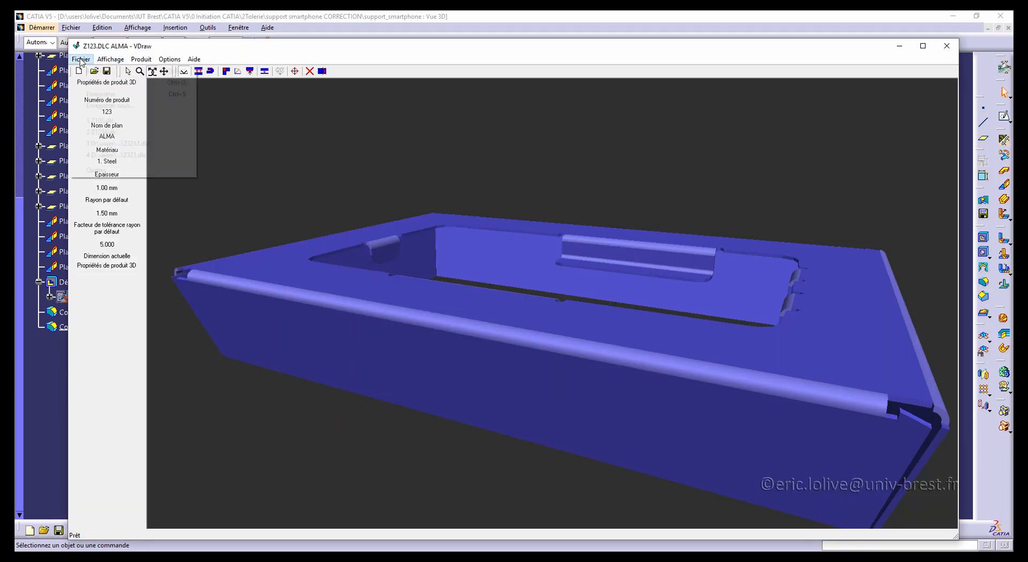
left_click(107, 107)
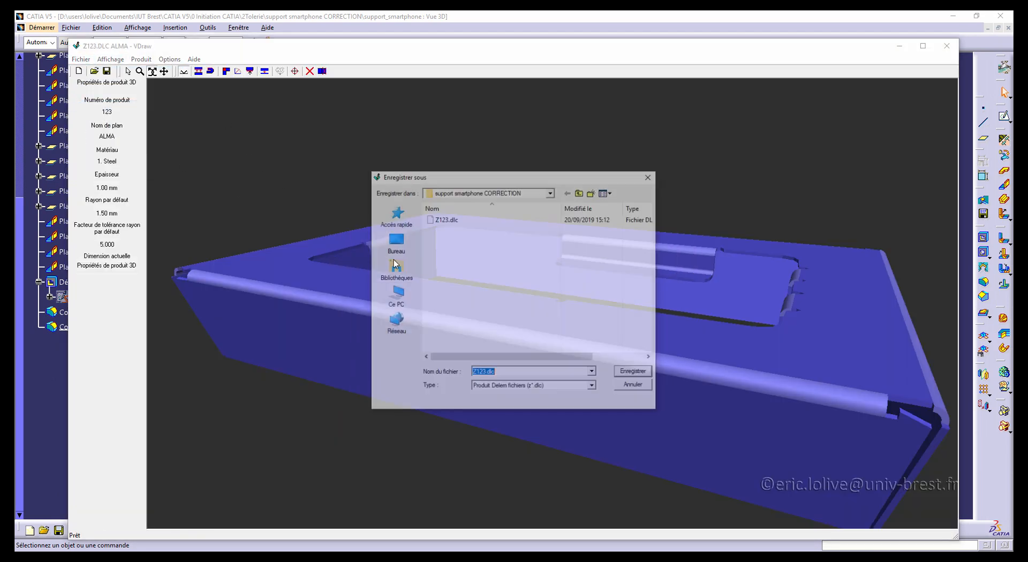
left_click(486, 372)
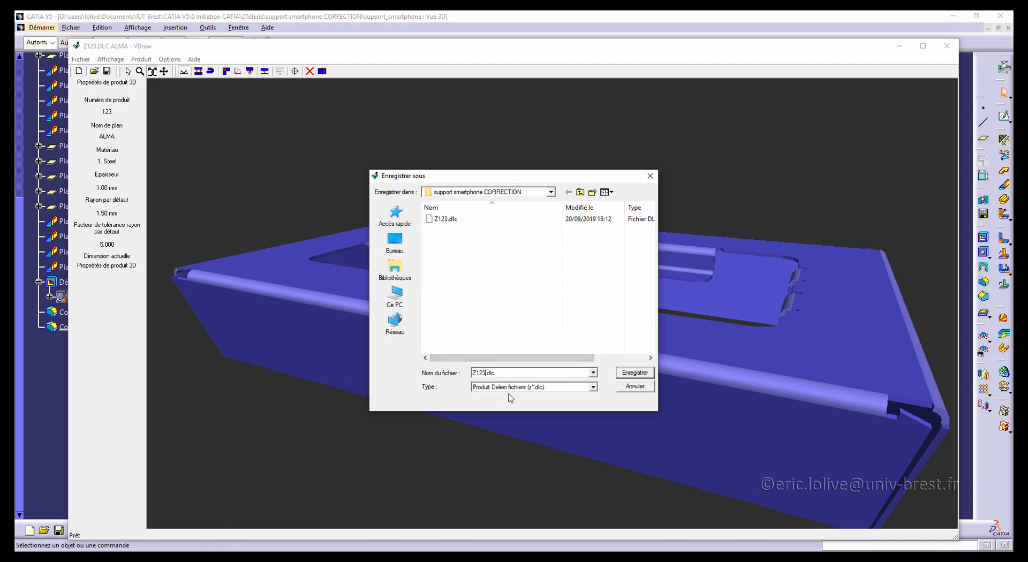
type("4")
left_click(634, 373)
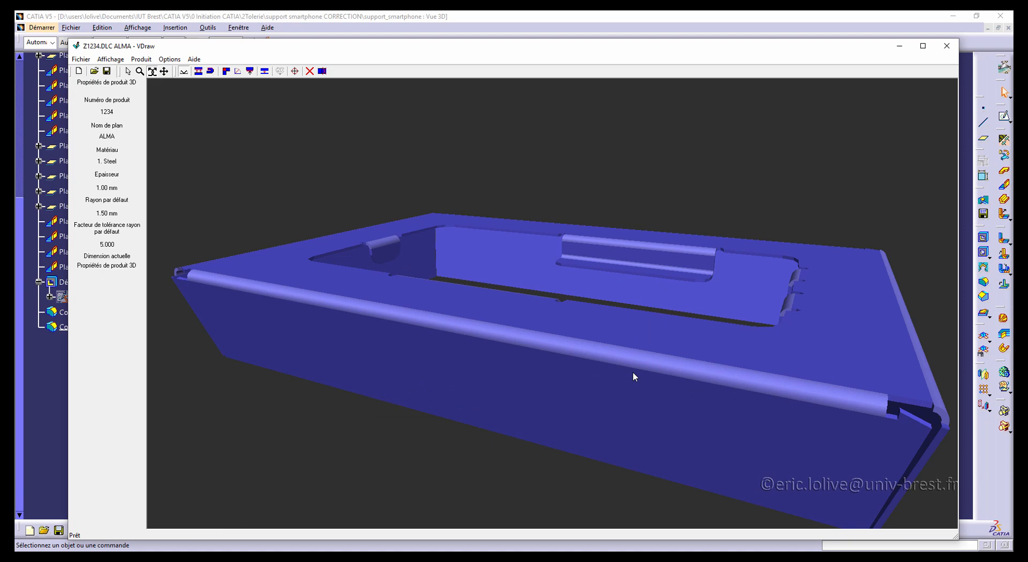
left_click(947, 46)
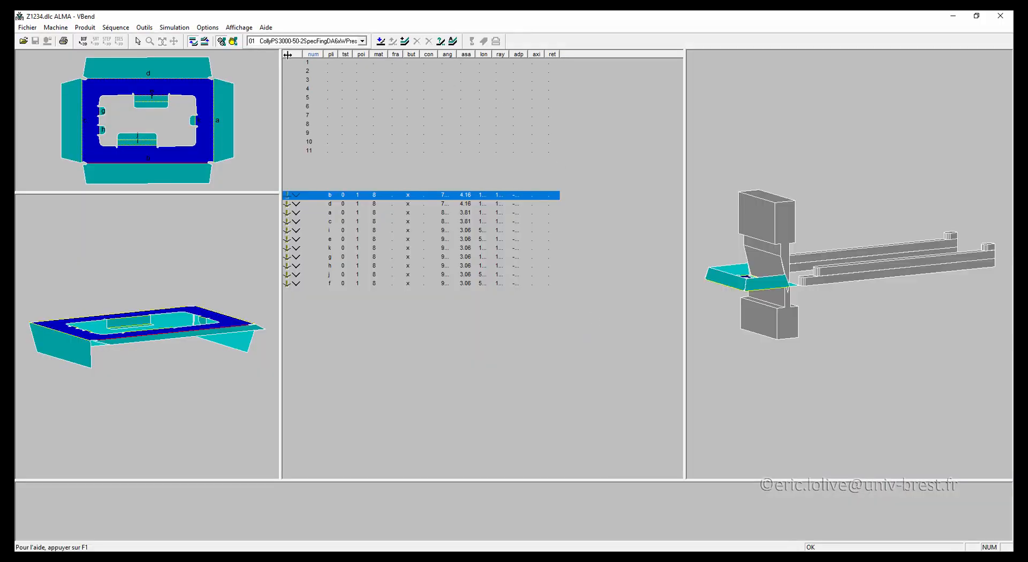